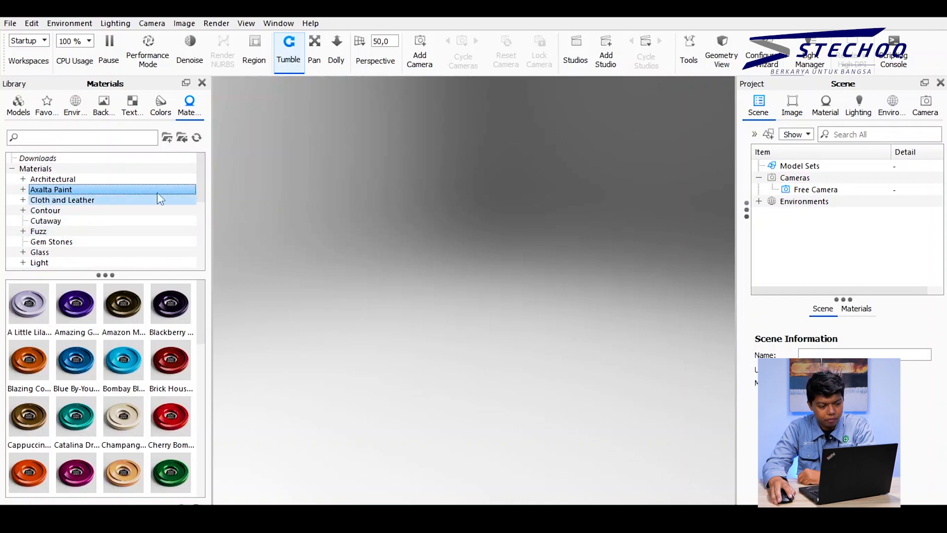
Step: Show the Cutaway materials in the library and expand the Environments group in the scene tree
left_click(44, 221)
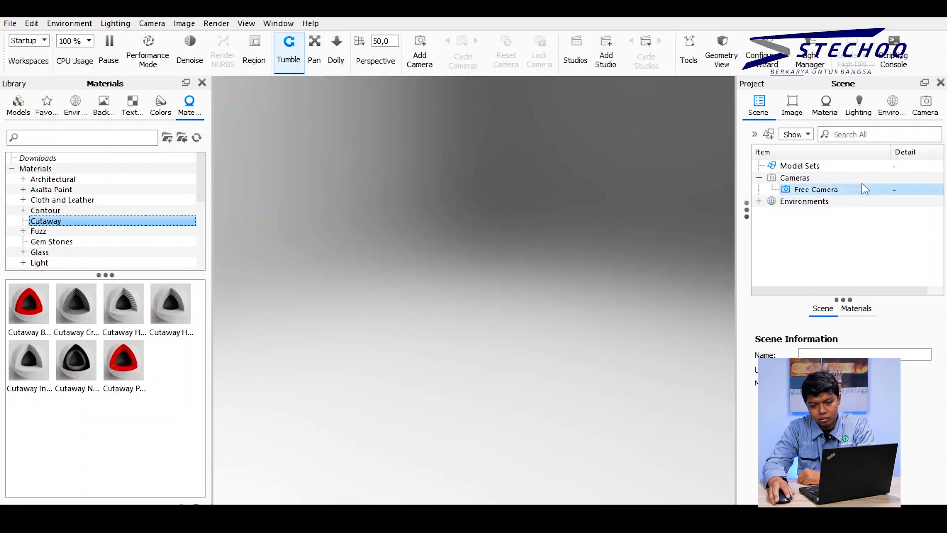
left_click(759, 178)
left_click(758, 178)
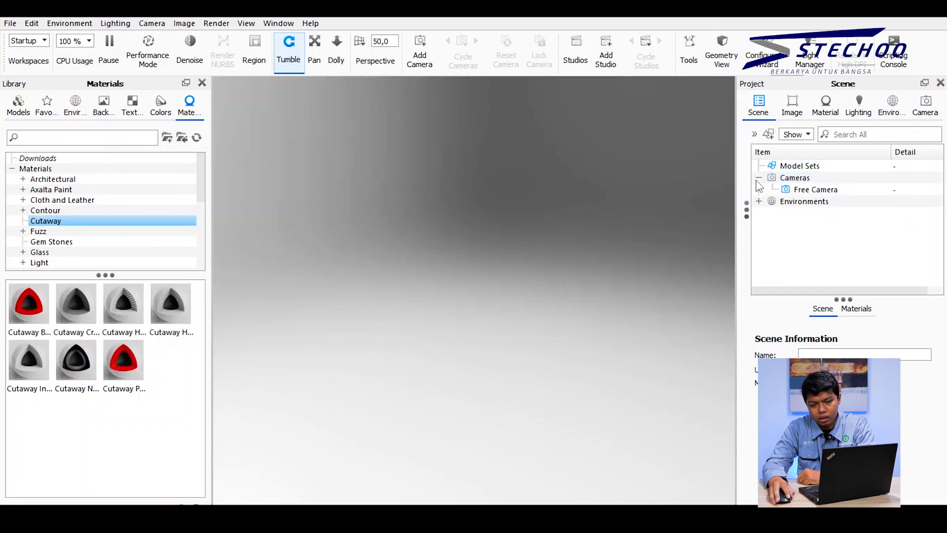
left_click(759, 201)
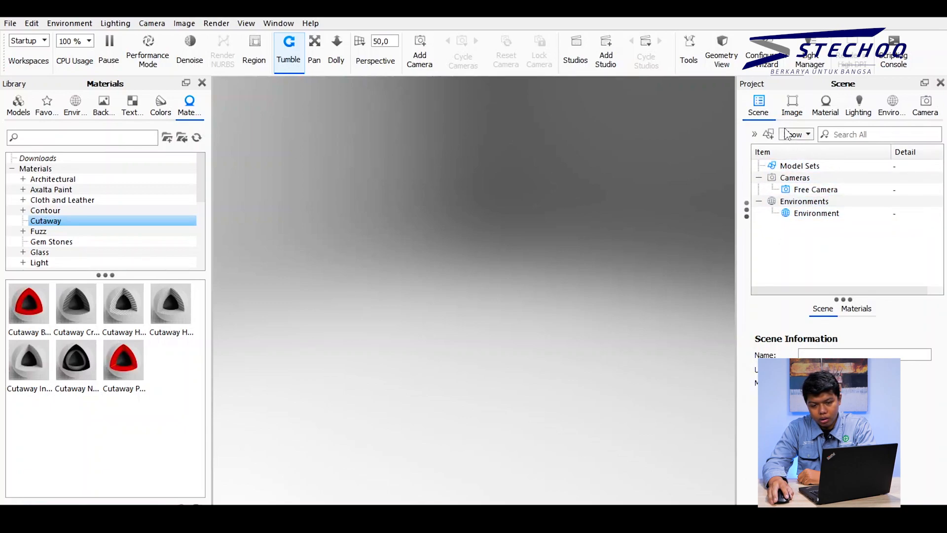
Step: Reorder the project sections so Material comes before Image, and look through the Lighting and Environment settings before returning to the scene tree
left_click(829, 109)
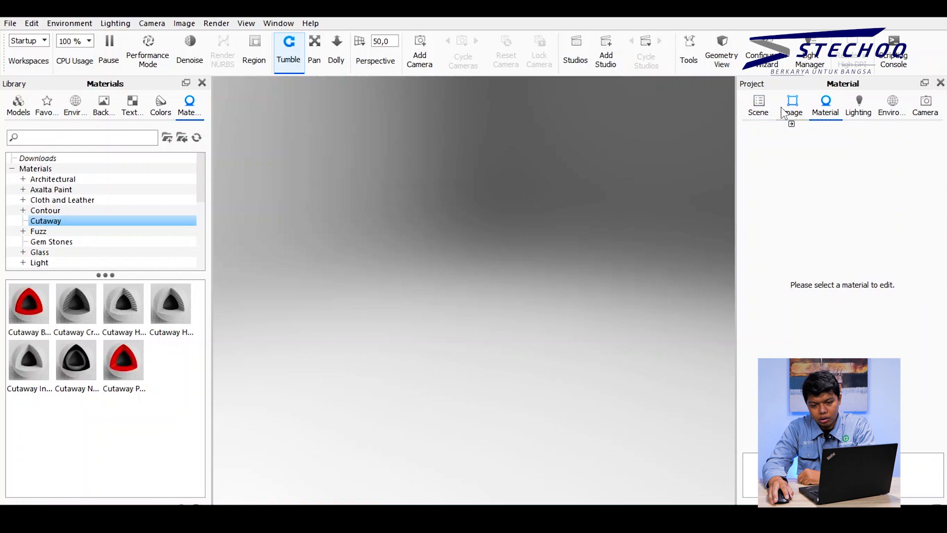
left_click_drag(783, 112, 785, 114)
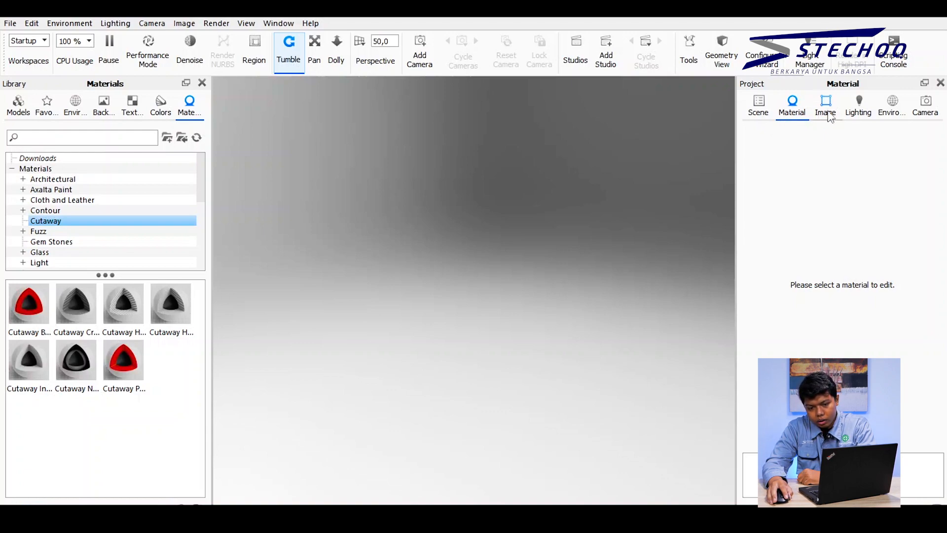
left_click(858, 109)
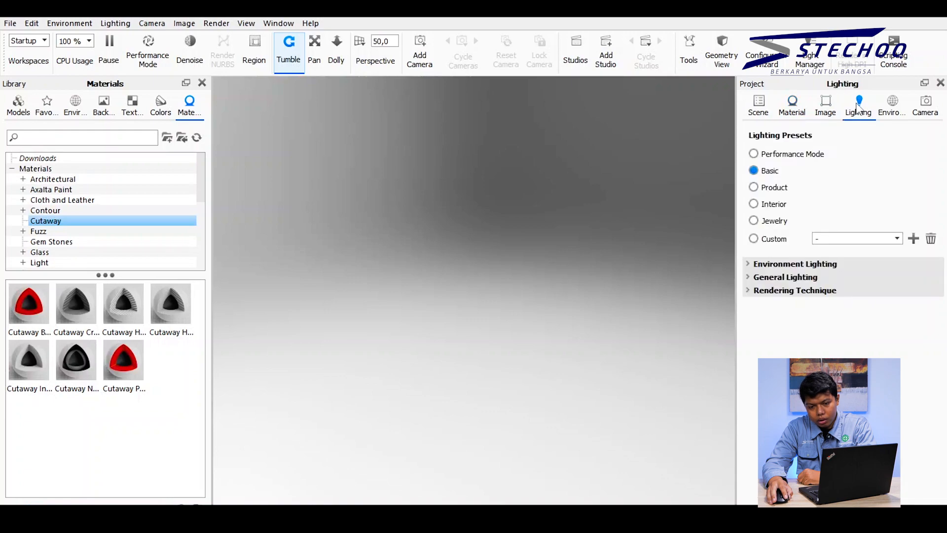
left_click(889, 112)
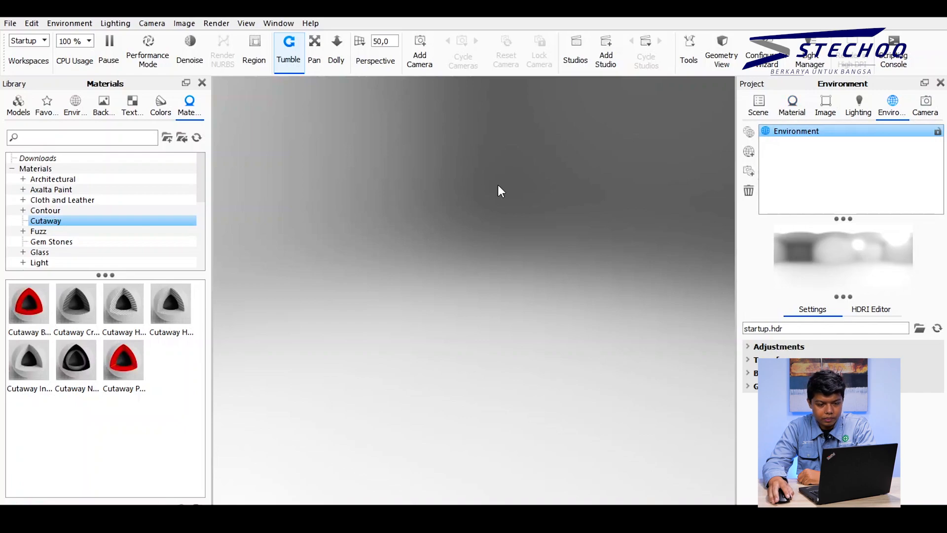
left_click(758, 106)
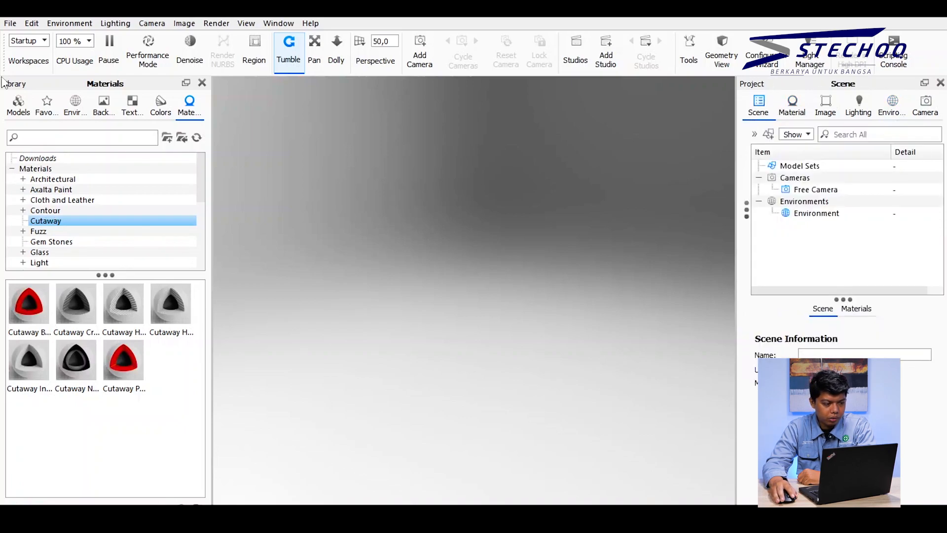
Step: Import the gloves.fbx model into the scene, keeping the offered import settings
left_click(10, 23)
left_click(81, 54)
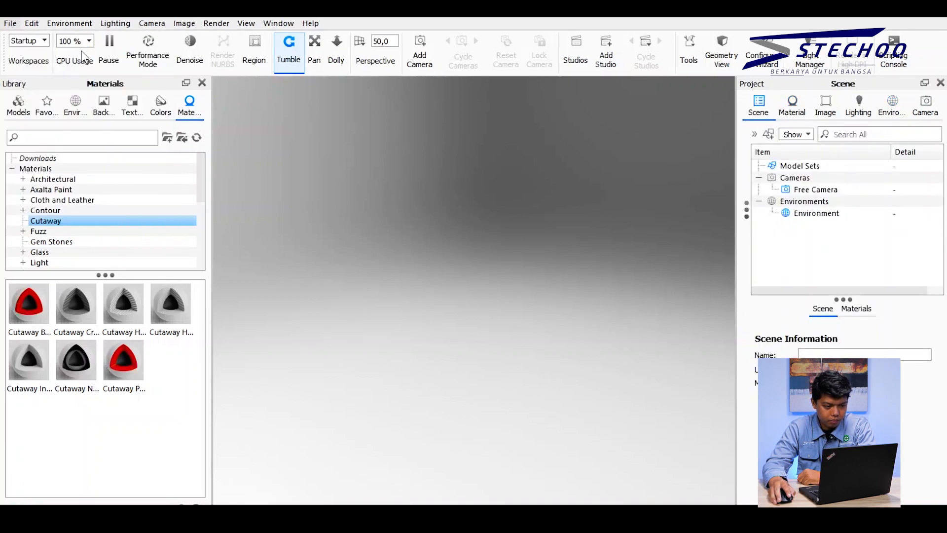
double_click(223, 141)
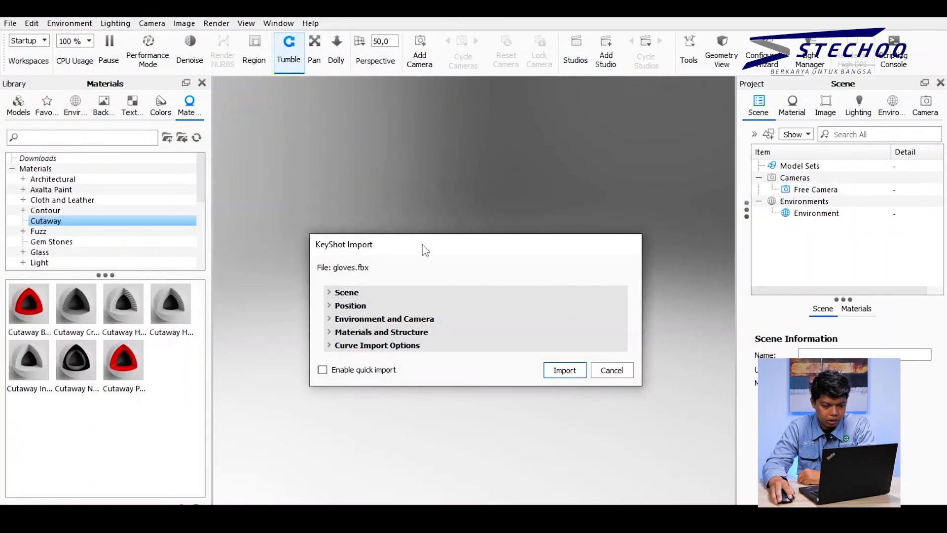
left_click_drag(421, 248, 458, 163)
left_click(597, 286)
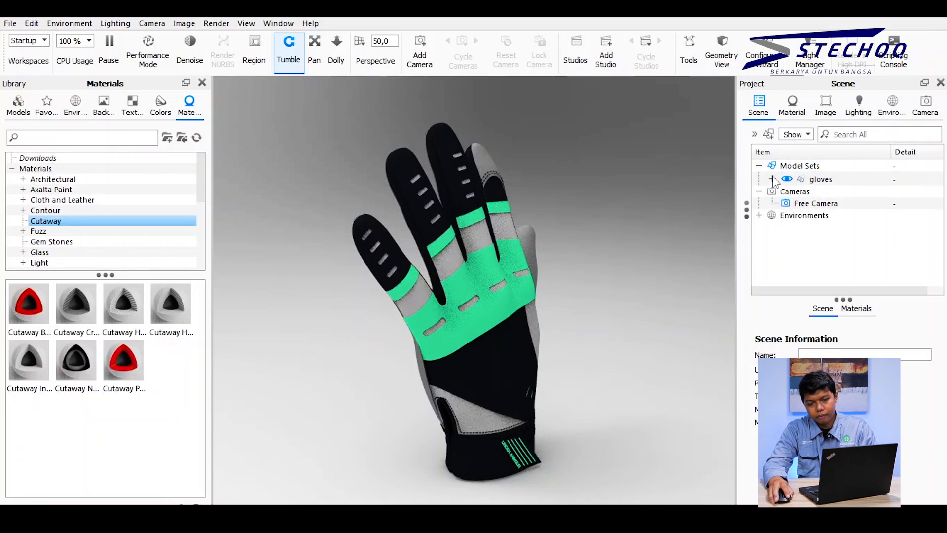
Step: Expand the gloves model set through both 002 groups down to its individual parts
left_click(784, 181)
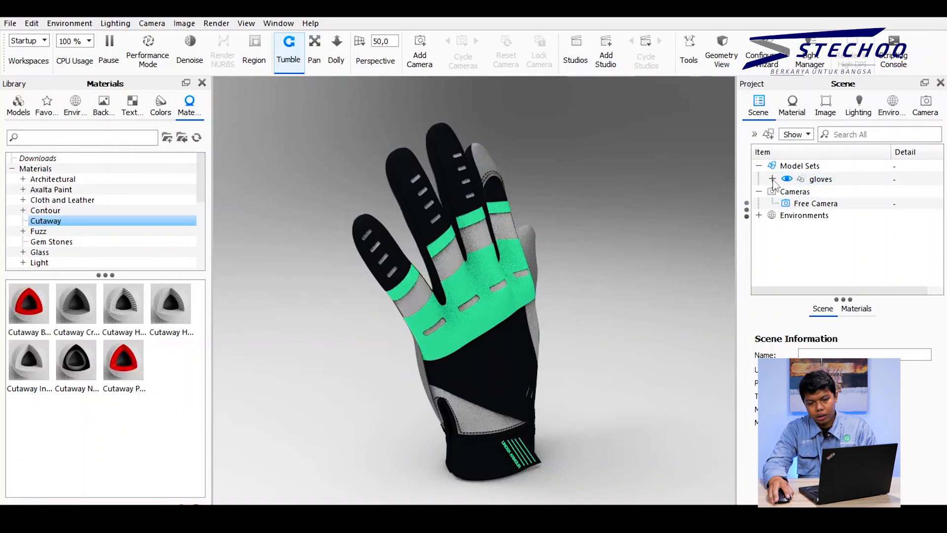
left_click(772, 179)
left_click(786, 192)
left_click(800, 207)
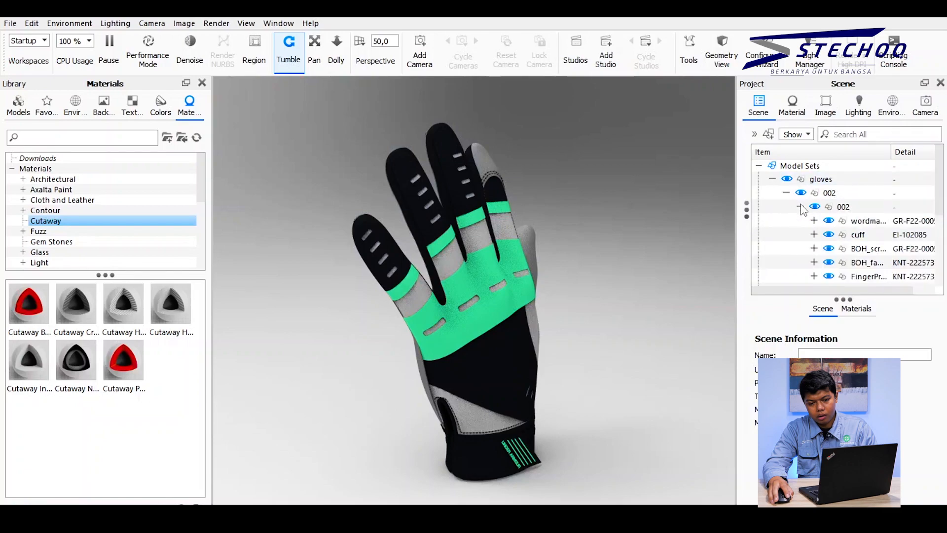
left_click(786, 192)
left_click(772, 179)
left_click(772, 179)
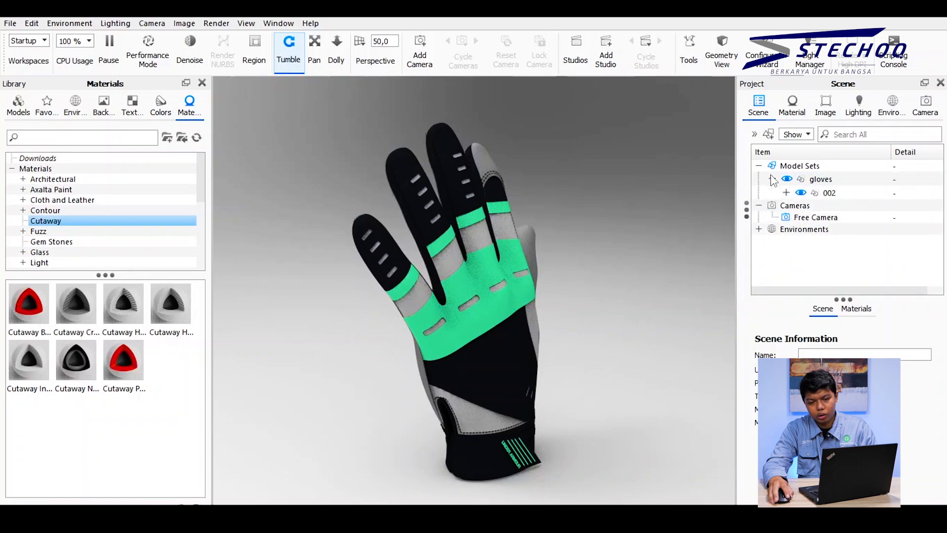
left_click(786, 192)
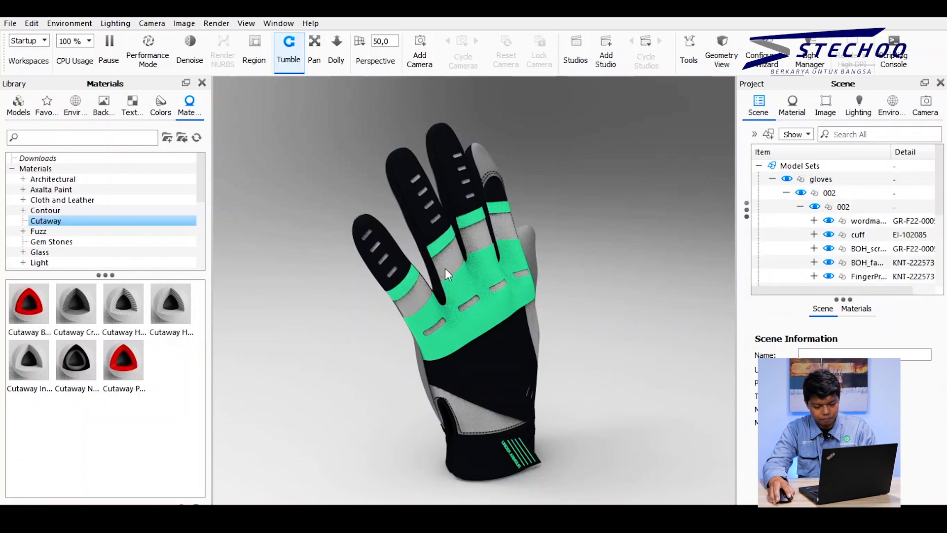
Step: Examine the back of the glove and its thumb from a more frontal angle, both close up and from farther away
left_click_drag(592, 244, 547, 236)
scroll(546, 237, "down", 3)
scroll(546, 237, "up", 5)
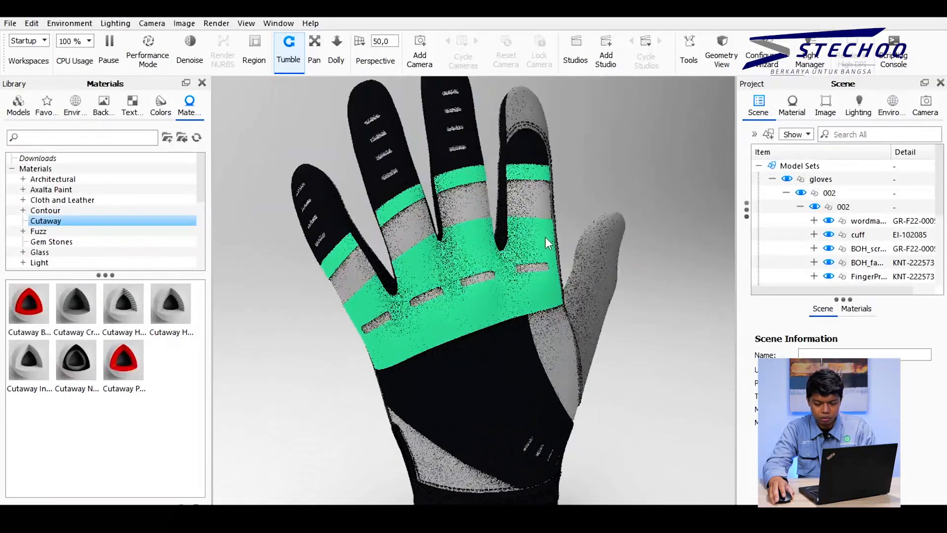
scroll(545, 237, "down", 3)
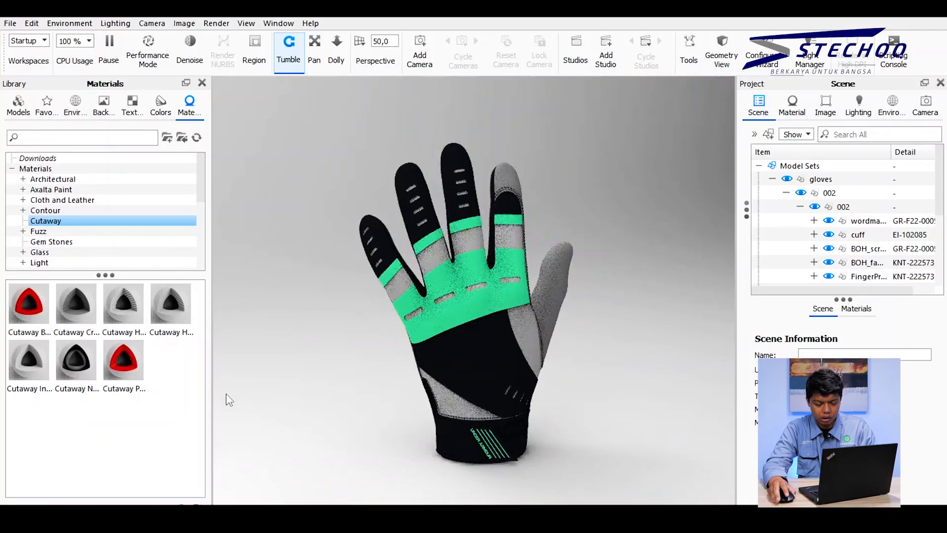
scroll(452, 266, "up", 2)
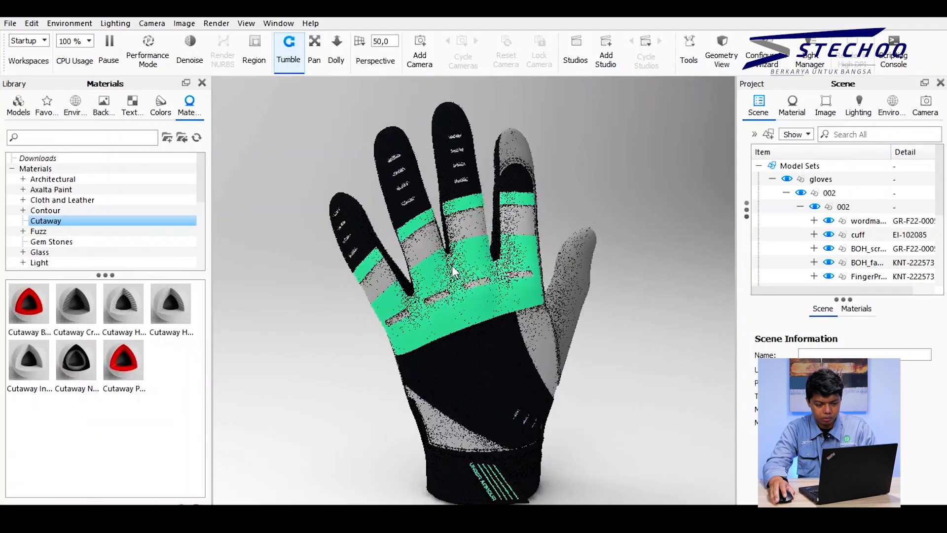
scroll(452, 265, "down", 3)
scroll(452, 266, "up", 1)
scroll(452, 266, "down", 1)
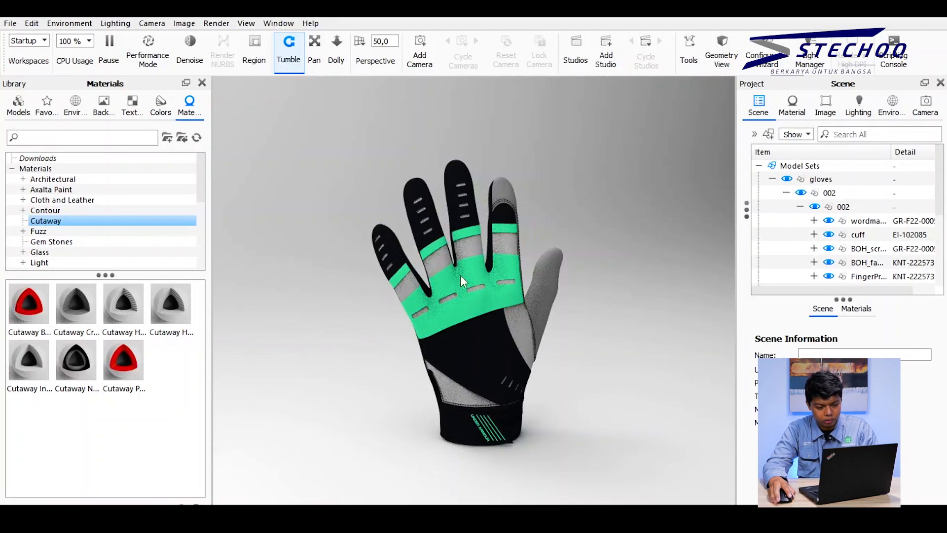
Step: Isolate the glove's palm and finger piece, restore the full model, isolate the thumb piece and show all parts again
key("s")
scroll(481, 286, "down", 3)
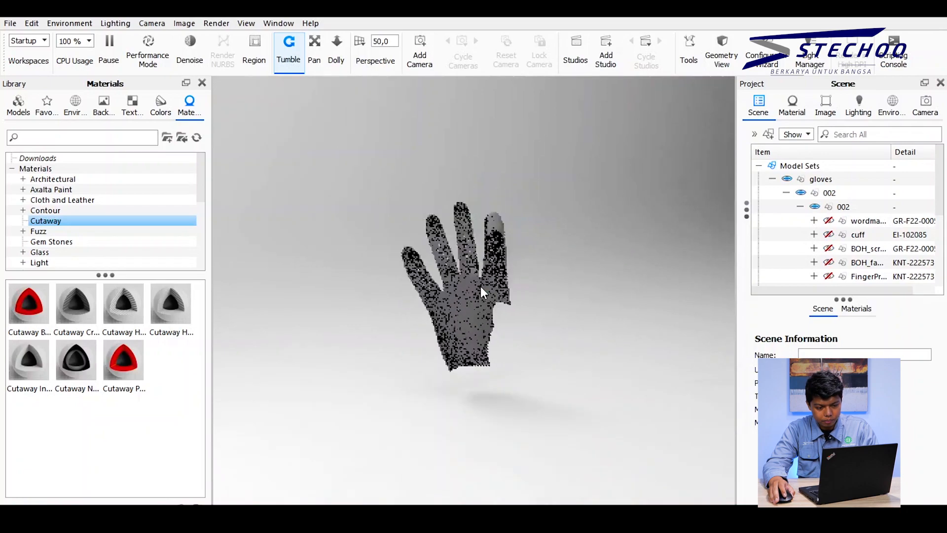
scroll(489, 298, "up", 6)
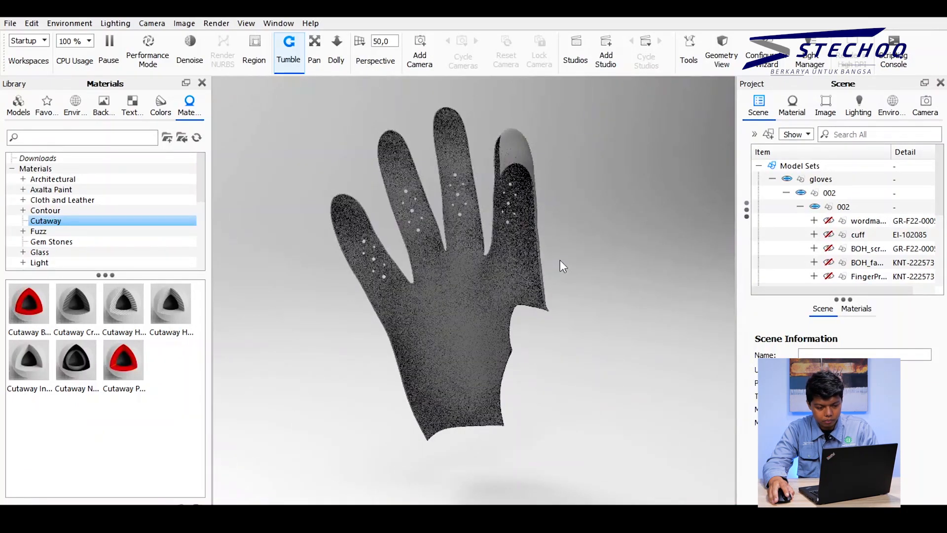
key("s")
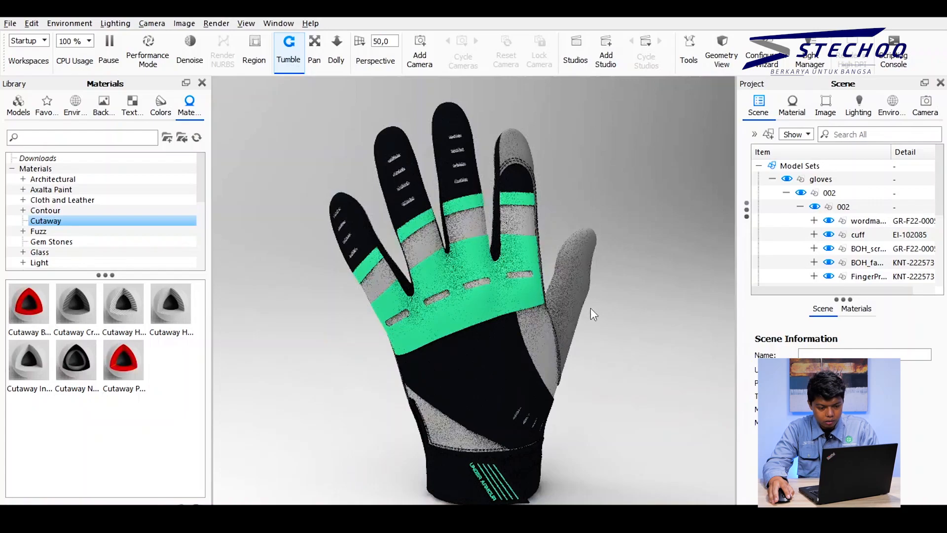
key("s")
left_click_drag(569, 301, 575, 312)
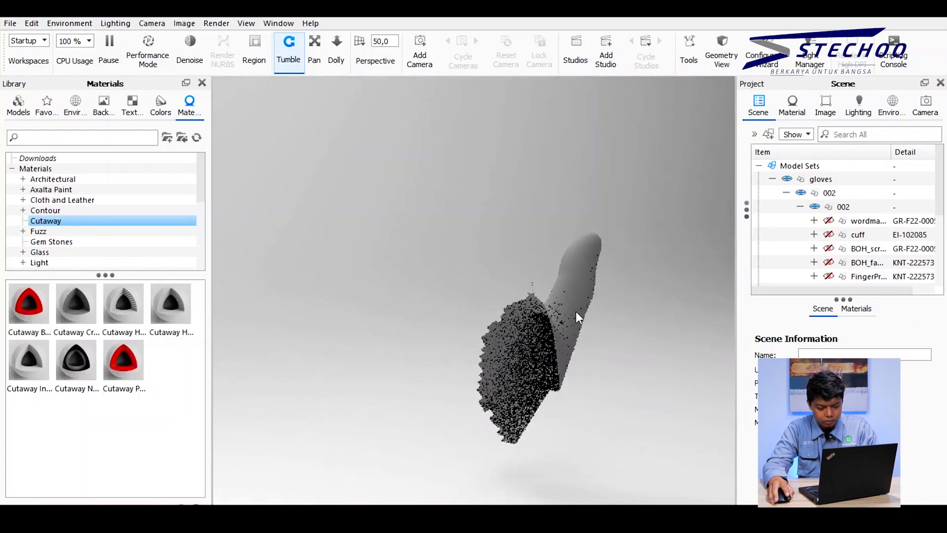
key("s")
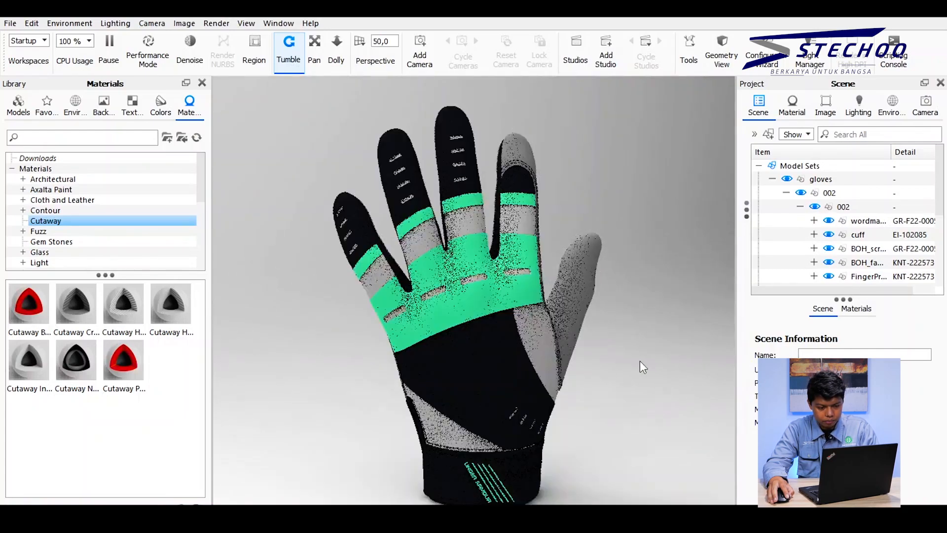
Step: Expand the Architectural, Axalta Paint, and Cloth and Leather categories in the material library to view their subcategories
scroll(564, 333, "up", 4)
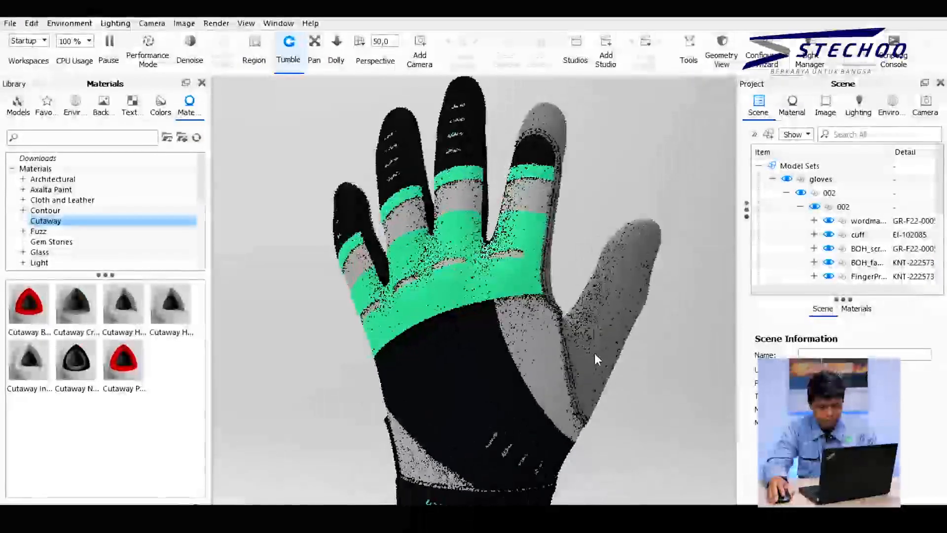
middle_click_drag(599, 357, 584, 264)
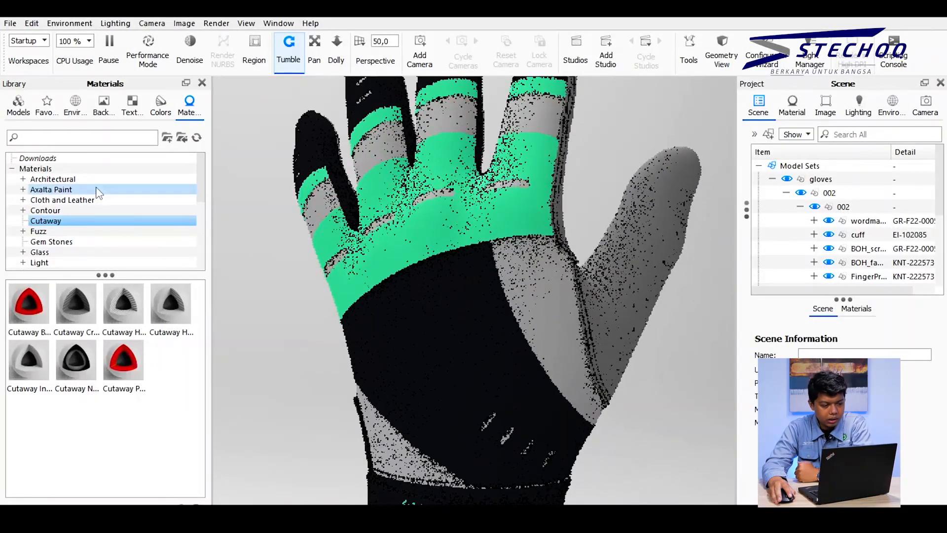
left_click(23, 178)
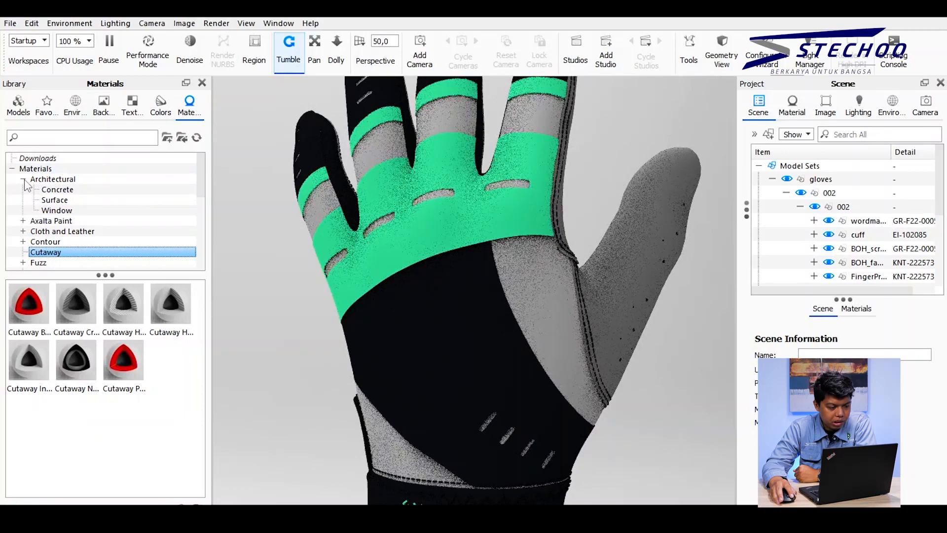
left_click(23, 221)
left_click(23, 242)
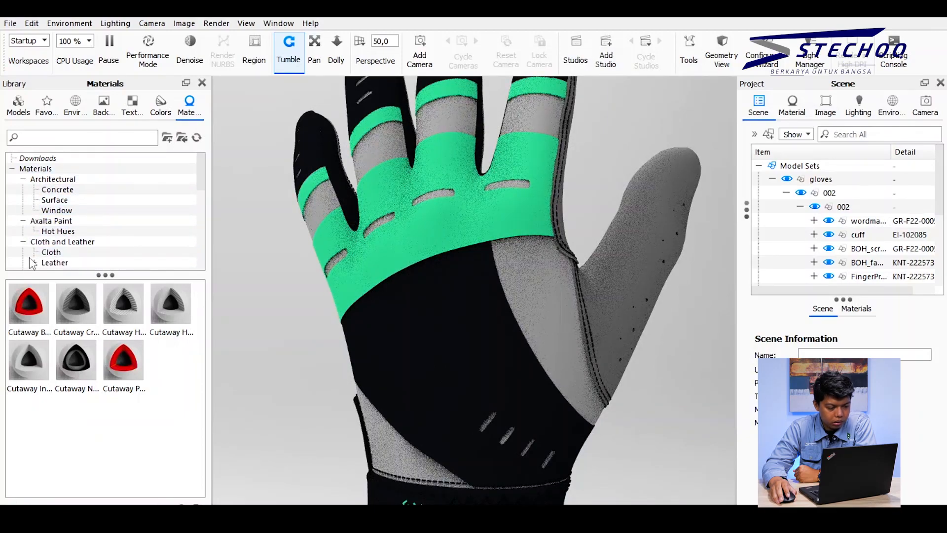
scroll(59, 244, "down", 1)
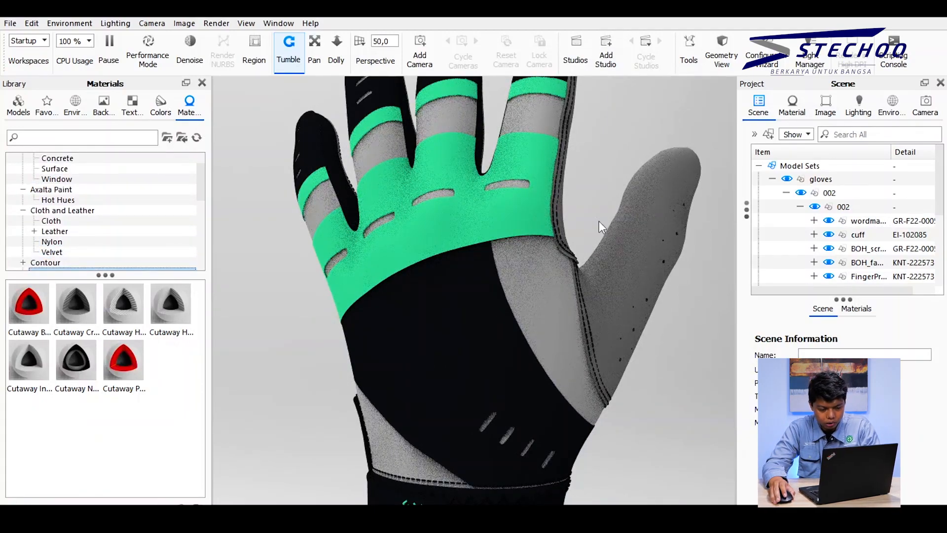
Step: Search the material library for "cloth" and apply the white Cloth Weave material to the grey fabric on the back of the glove
left_click_drag(599, 221, 514, 264)
scroll(520, 270, "up", 3)
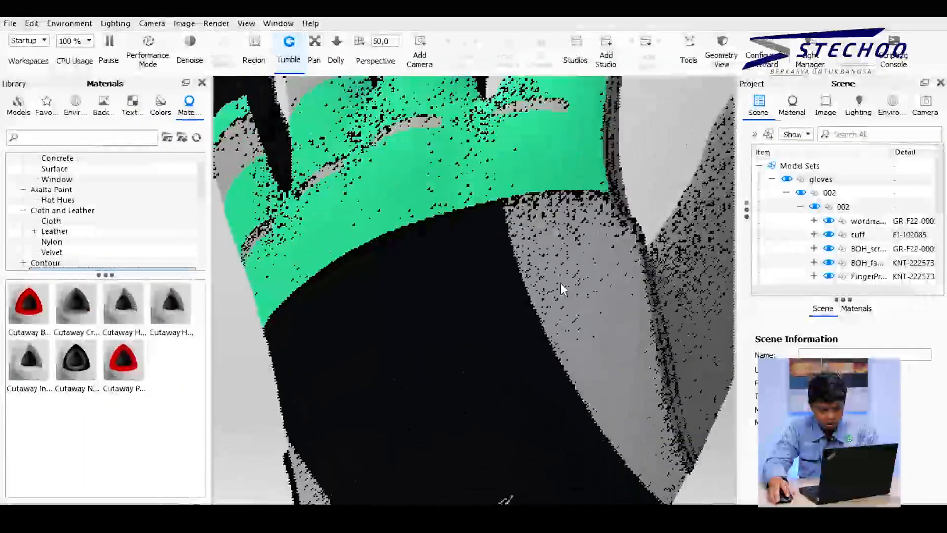
left_click(95, 140)
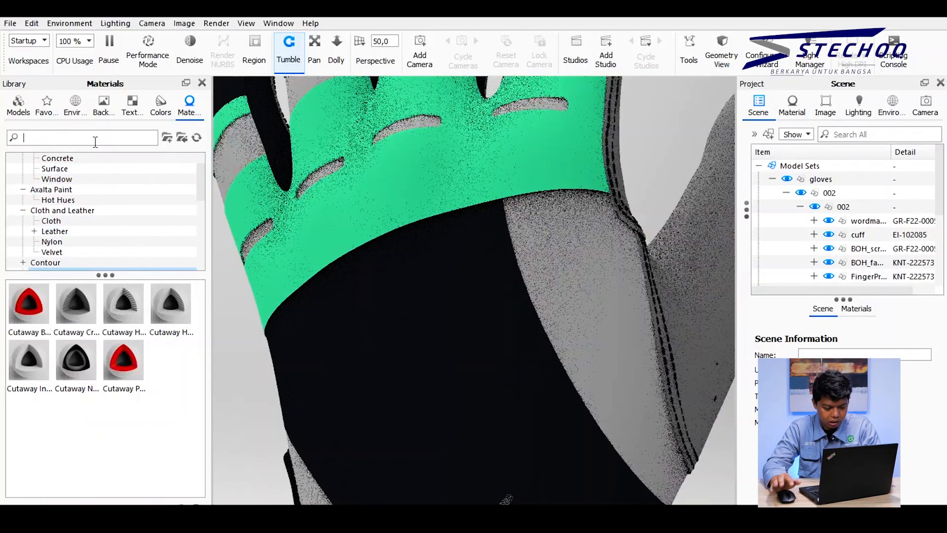
type("cloth")
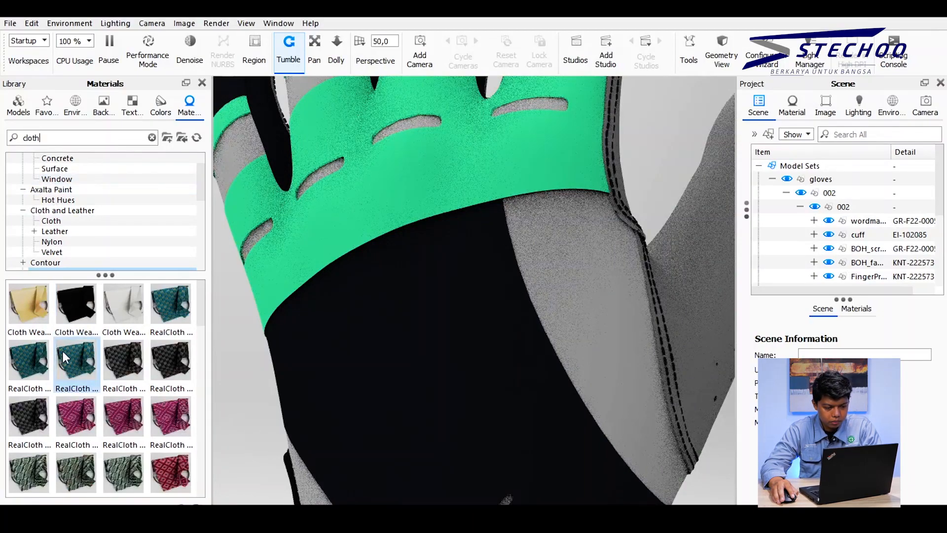
mouse_move(37, 309)
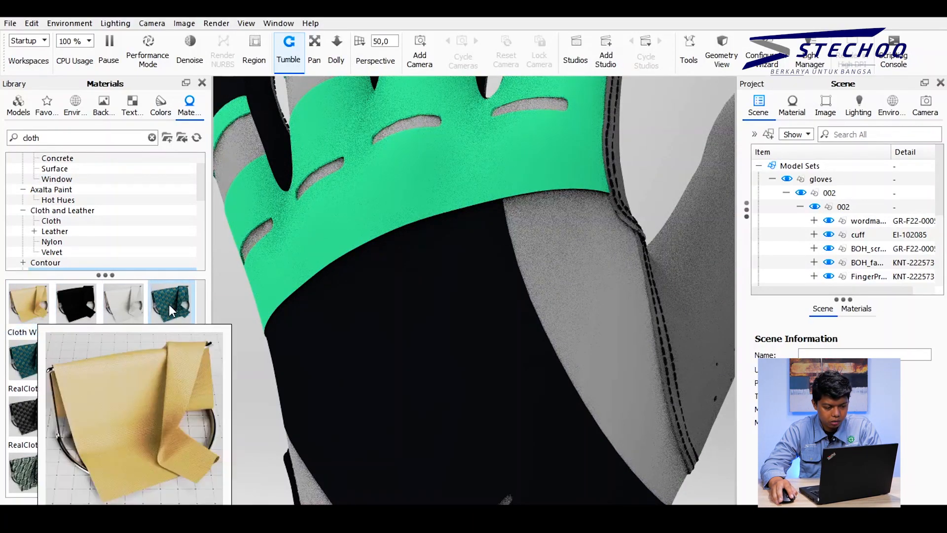
mouse_move(135, 310)
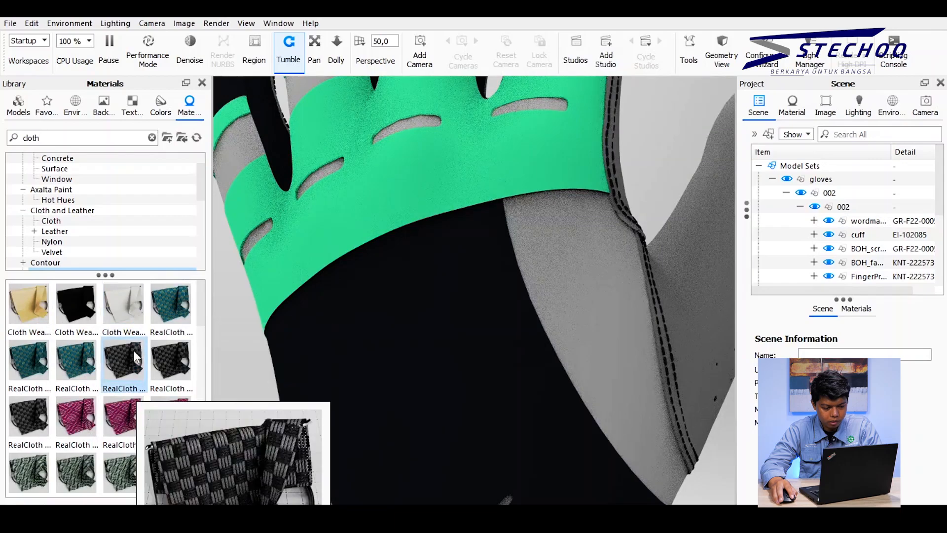
left_click_drag(124, 307, 537, 228)
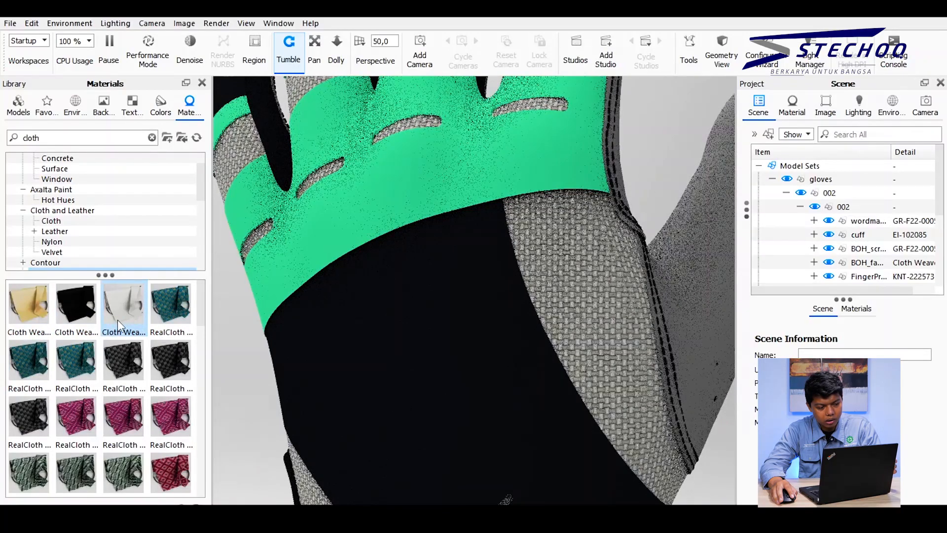
Step: Examine the cloth weave on the back of the glove from different angles, close up and from farther away
mouse_move(117, 320)
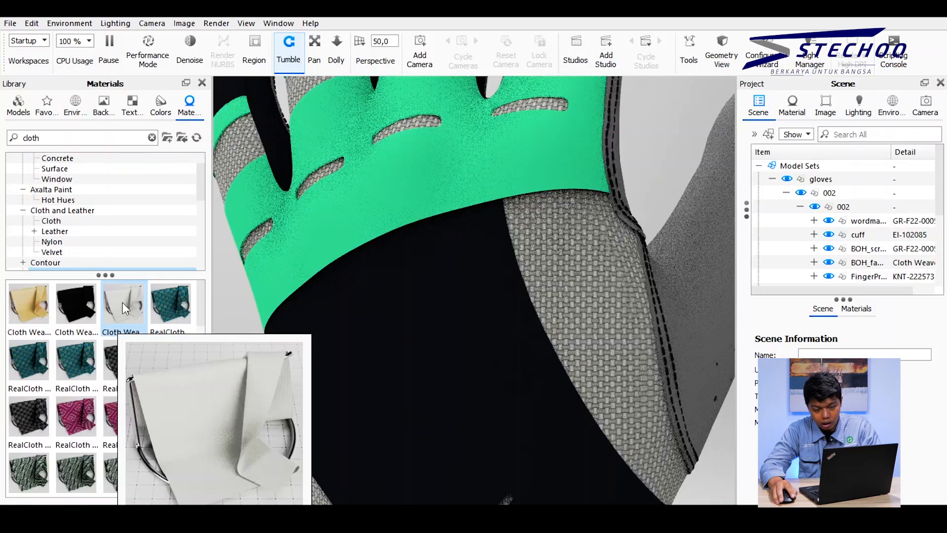
left_click_drag(470, 292, 462, 338)
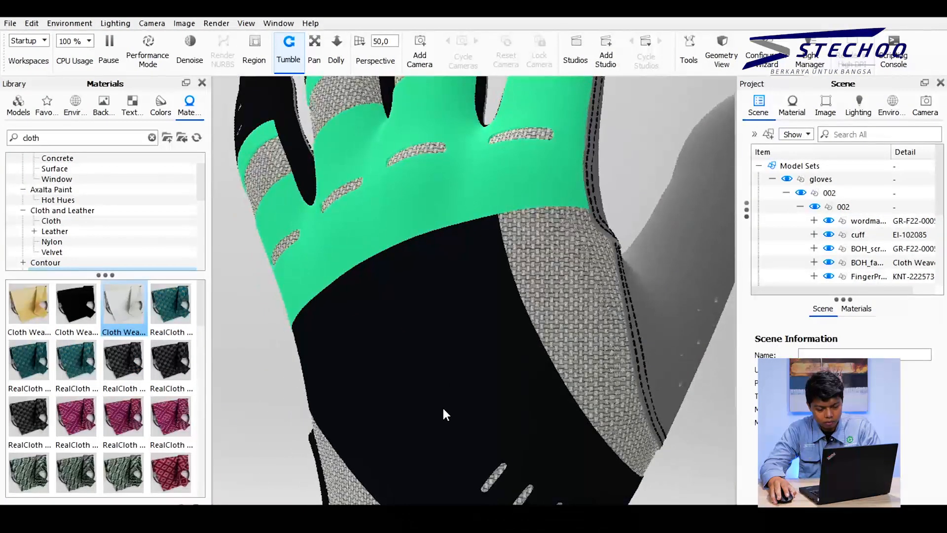
right_click(442, 404)
left_click(265, 375)
scroll(390, 317, "up", 4)
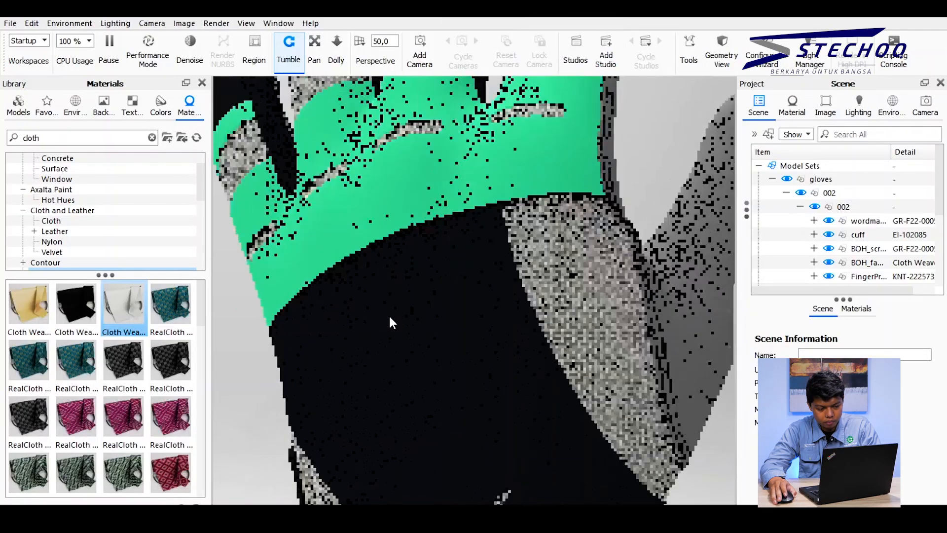
scroll(393, 318, "down", 6)
scroll(393, 314, "down", 3)
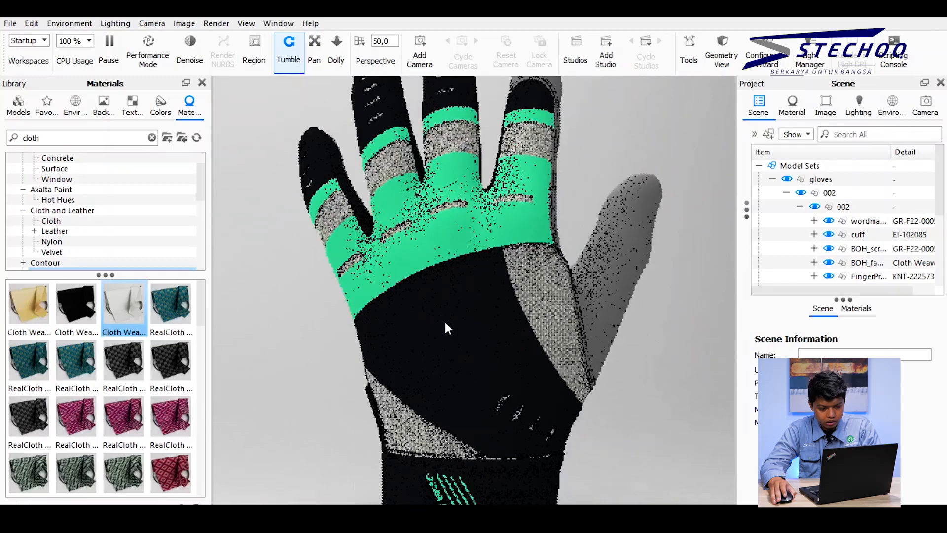
scroll(445, 321, "up", 3)
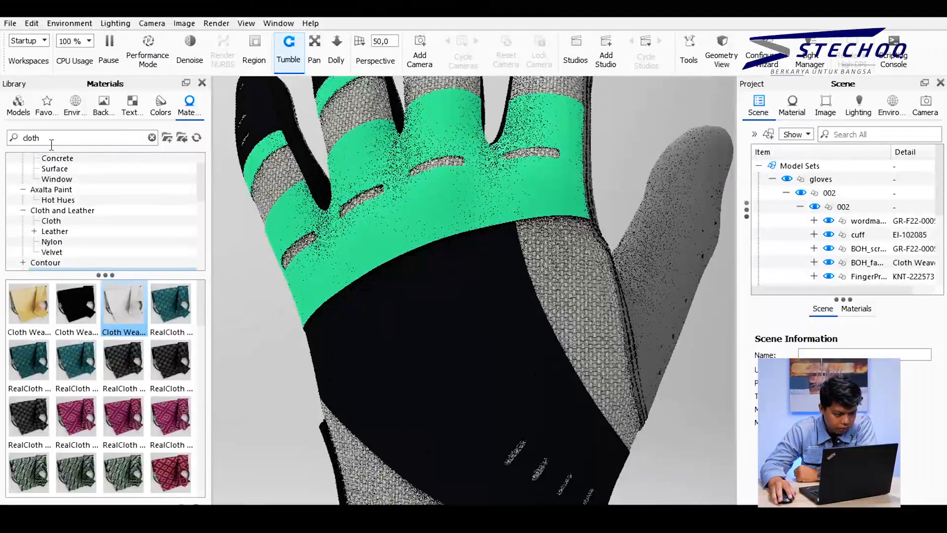
Step: Search the material library for "plasti" and apply Clear Shiny Plastic Black to the black panel on the back of the glove
left_click(55, 138)
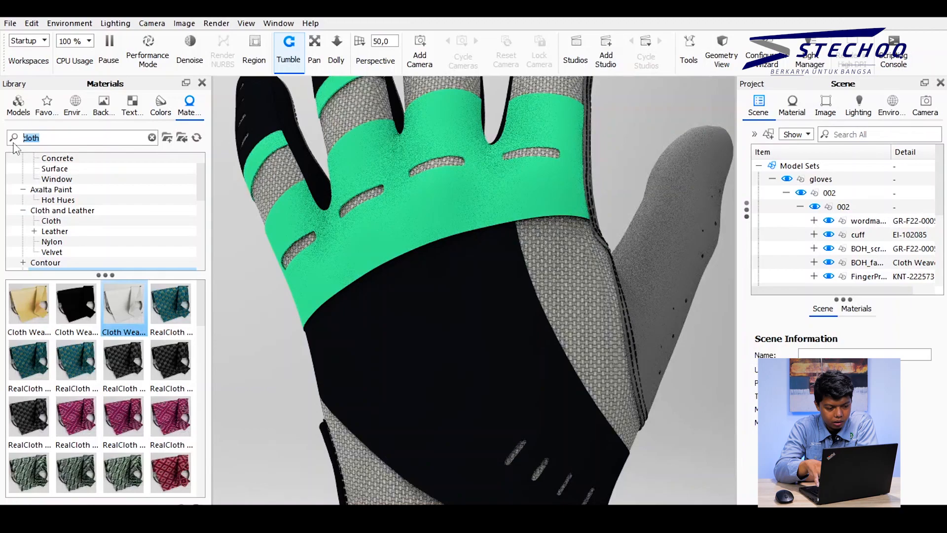
type("pl")
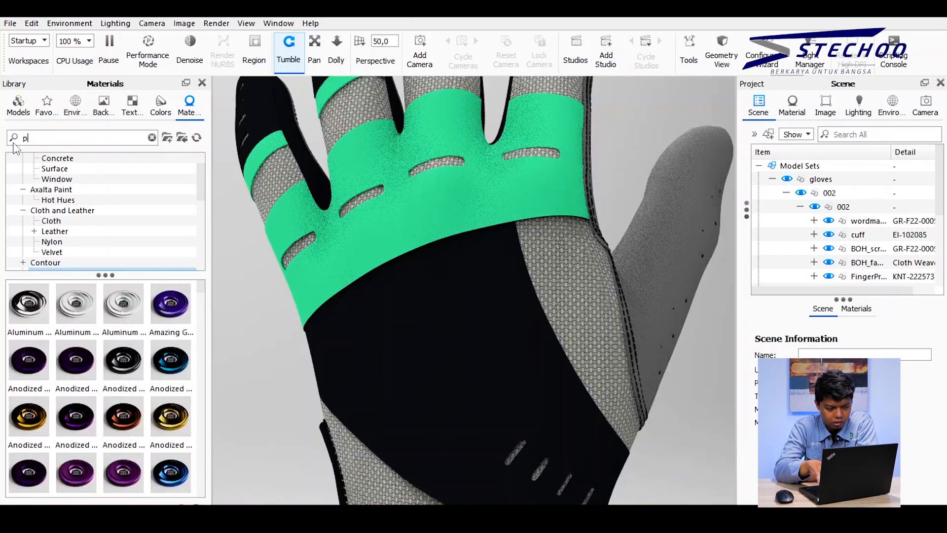
type("as")
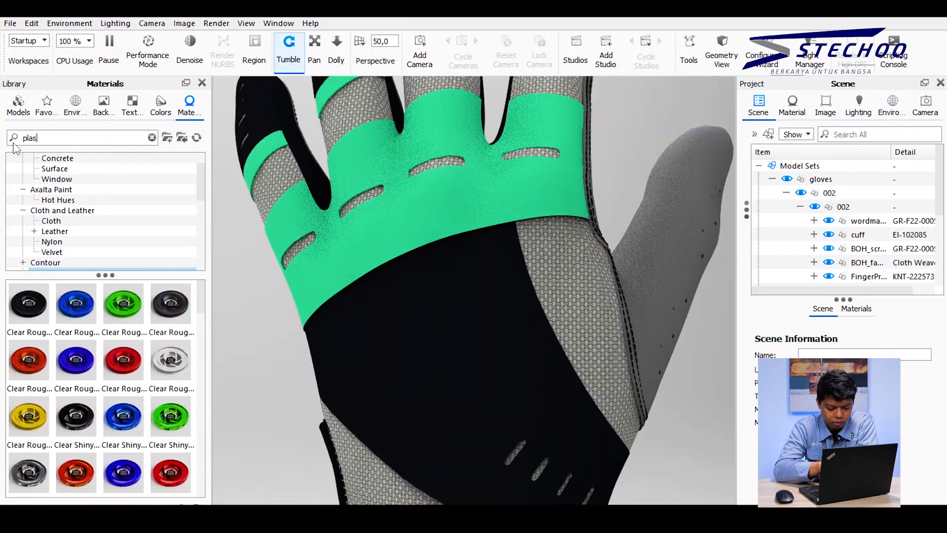
type("ti")
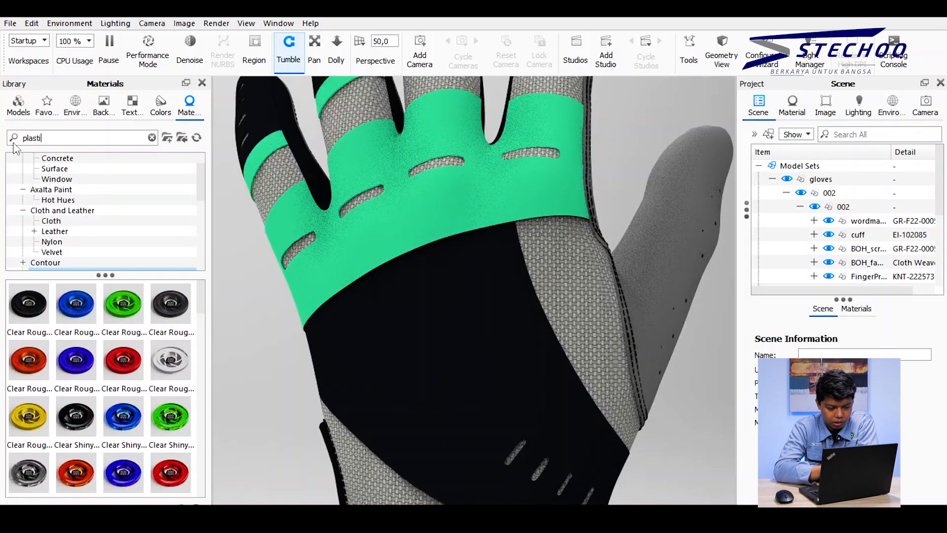
type("s")
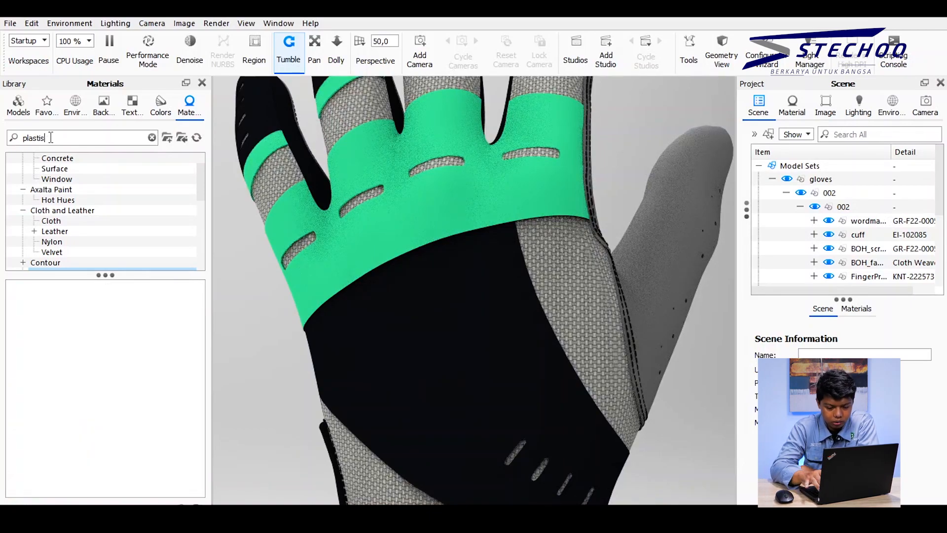
key("BackSpace")
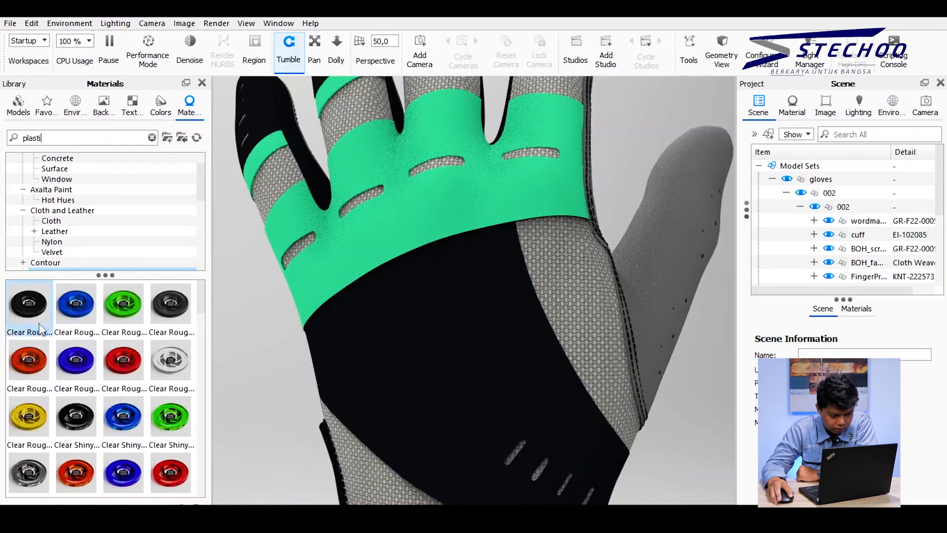
left_click_drag(40, 328, 43, 302)
left_click_drag(78, 413, 415, 328)
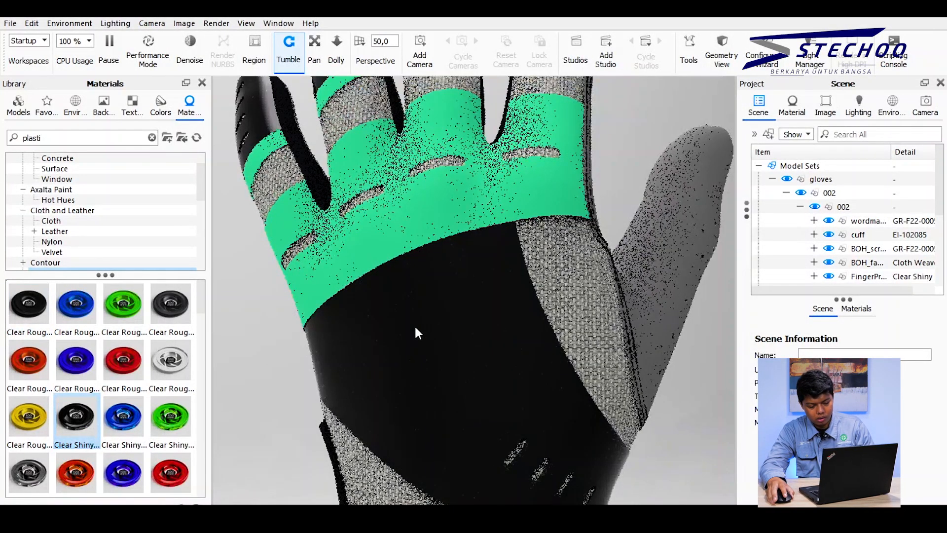
Step: Isolate the black panel on the back of the glove, then show all parts again
key("s")
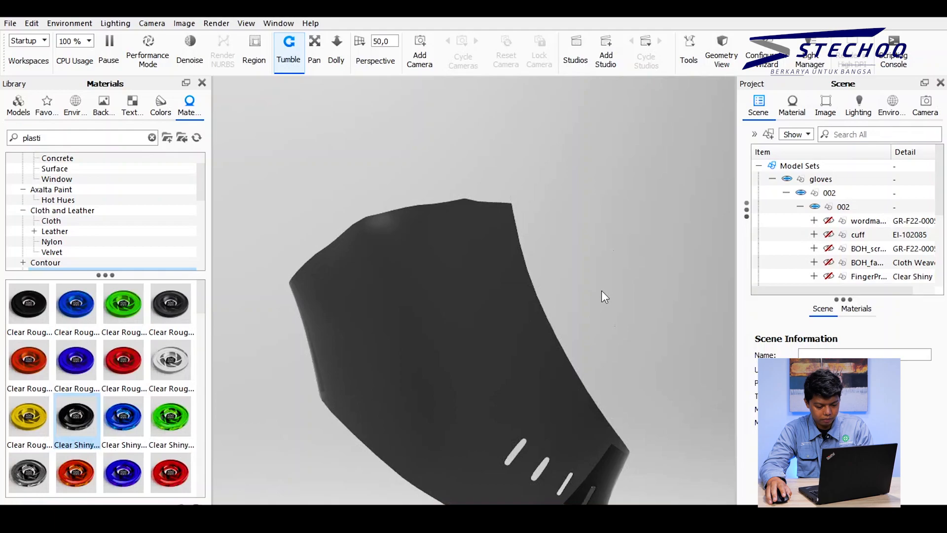
key("s")
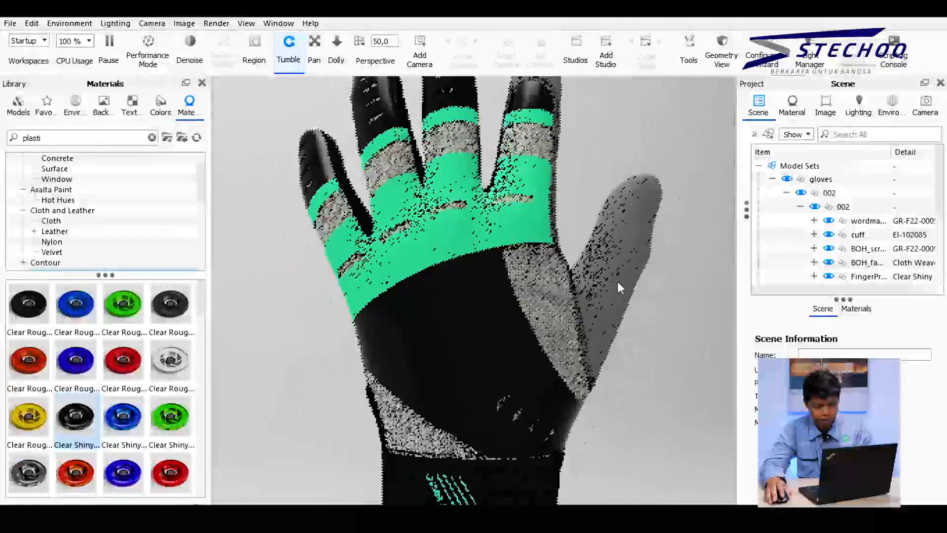
Step: Apply the black Clear Rough plastic material to the green band across the glove's knuckles
scroll(618, 281, "down", 2)
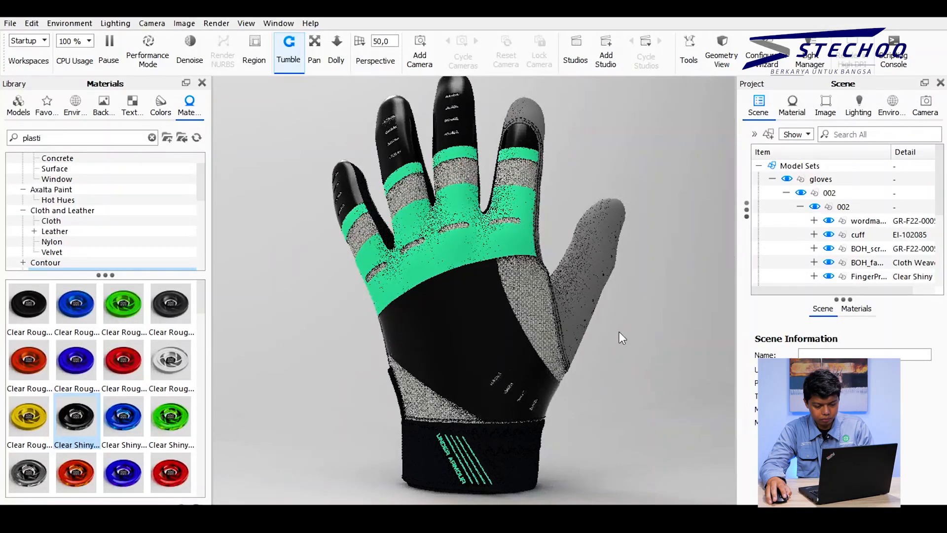
mouse_move(614, 371)
left_mouse_down()
mouse_move(576, 366)
mouse_move(608, 371)
mouse_move(611, 359)
mouse_move(652, 376)
mouse_move(632, 405)
mouse_move(619, 381)
left_mouse_up()
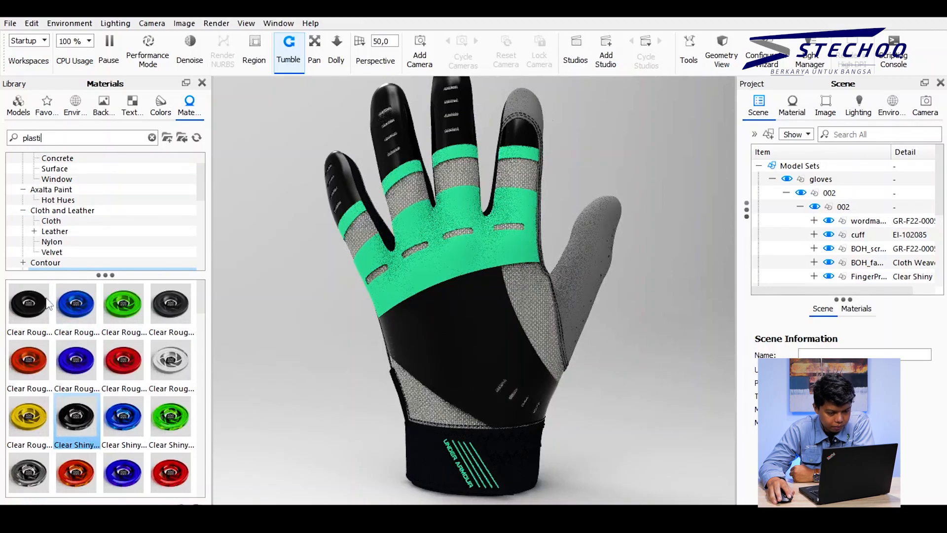
left_click_drag(48, 303, 404, 272)
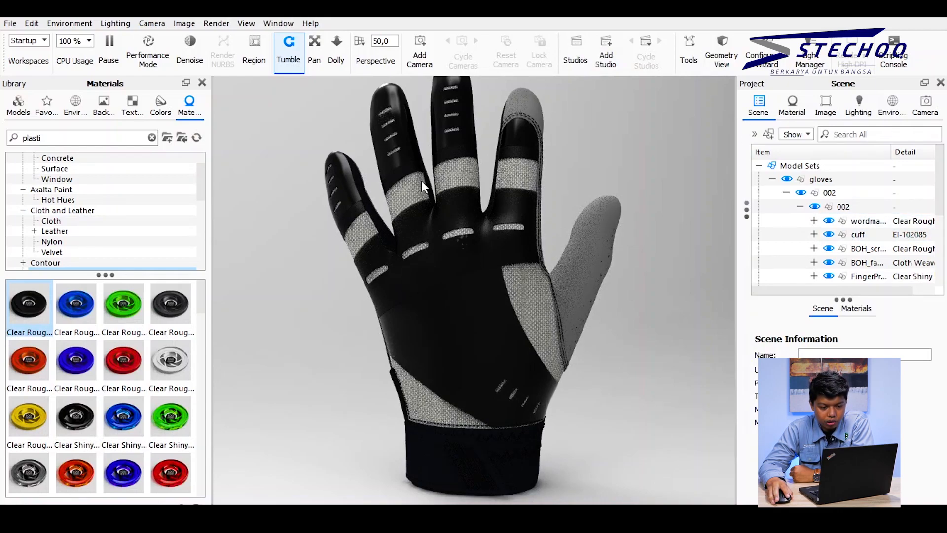
Step: Open the Clear Shiny Plastic Black #1 material and view its properties and texture slots
left_click(793, 106)
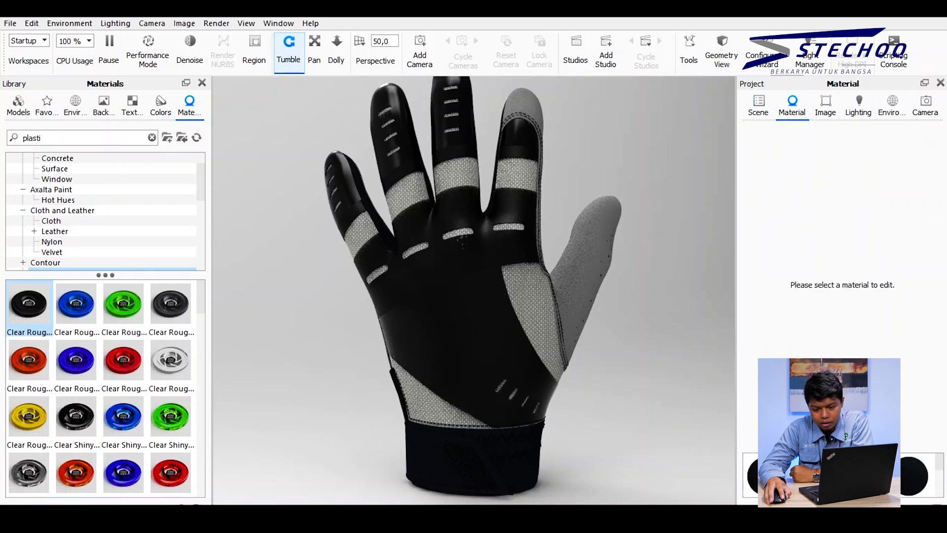
left_click_drag(843, 453, 843, 321)
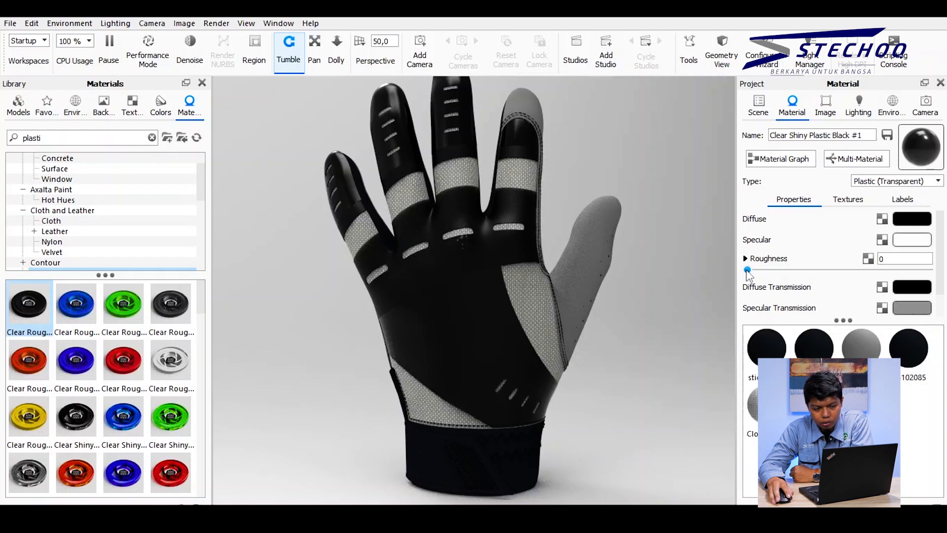
mouse_move(748, 275)
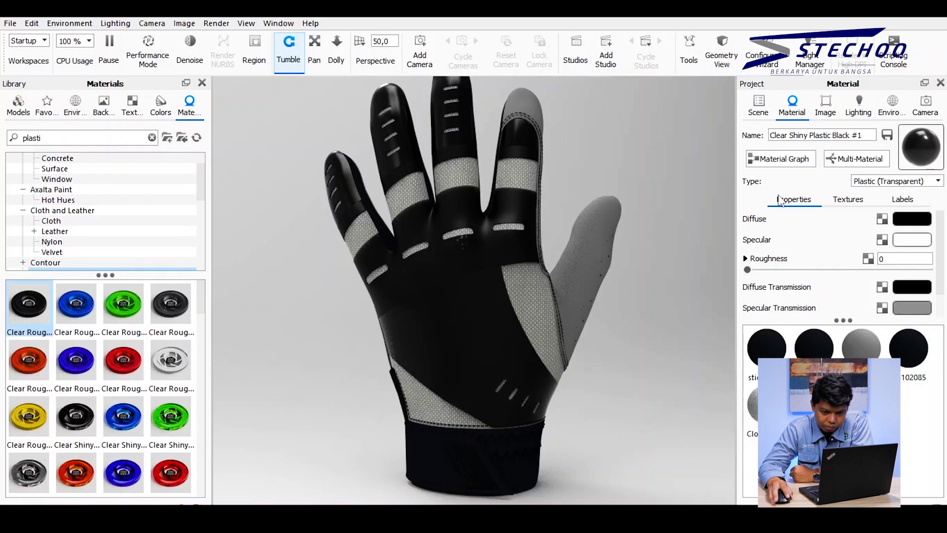
left_click(857, 203)
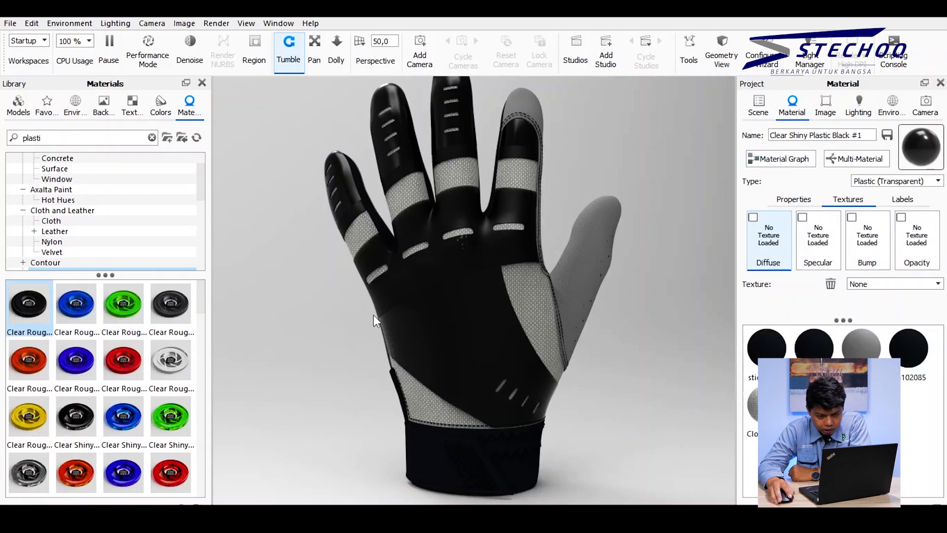
Step: Examine the nodes in the material graph of Clear Shiny Plastic Black #1, close the graph and view the material's labels
left_click(779, 162)
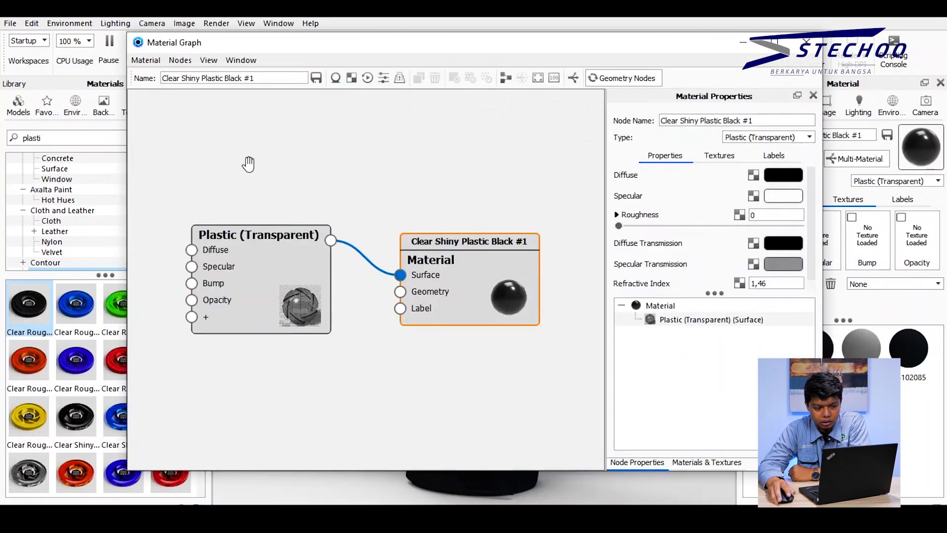
scroll(323, 297, "down", 2)
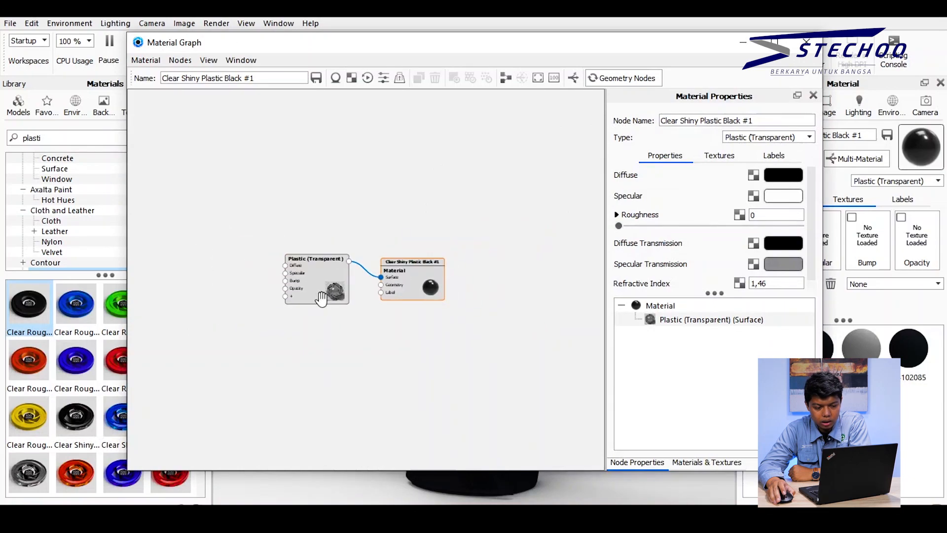
scroll(328, 298, "up", 1)
scroll(328, 298, "up", 3)
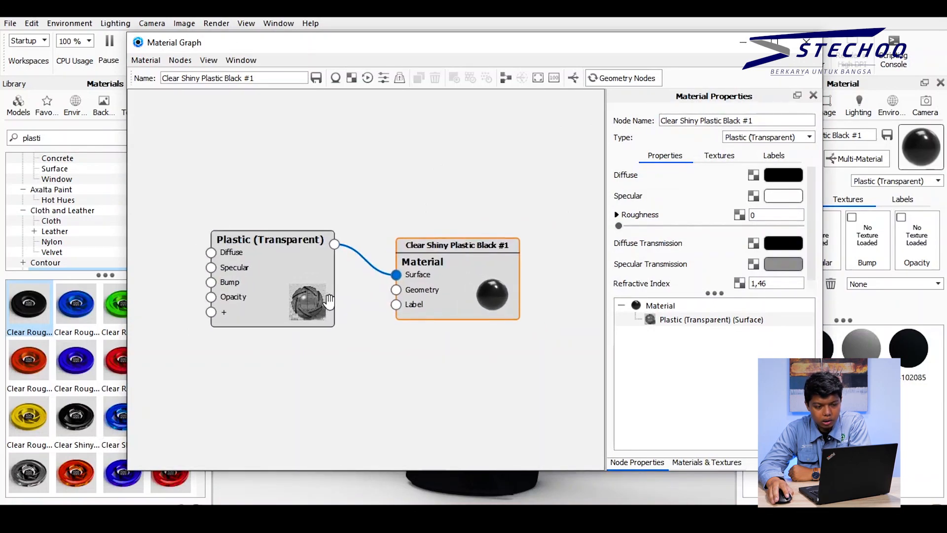
left_click_drag(589, 43, 462, 87)
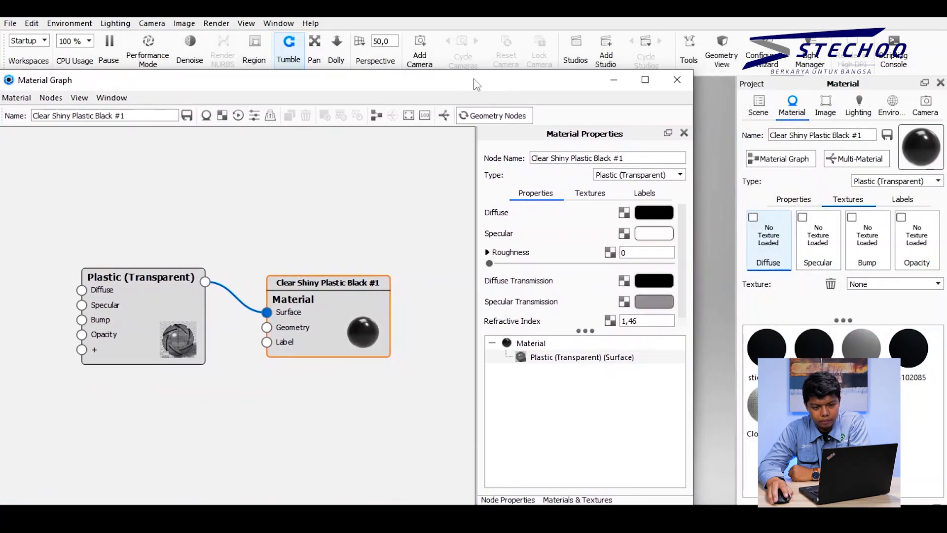
left_click(672, 88)
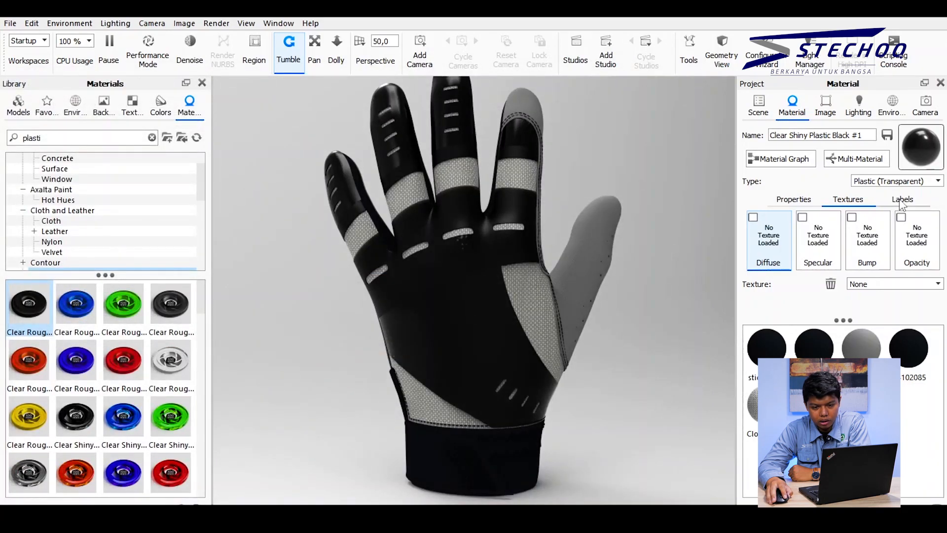
left_click(919, 200)
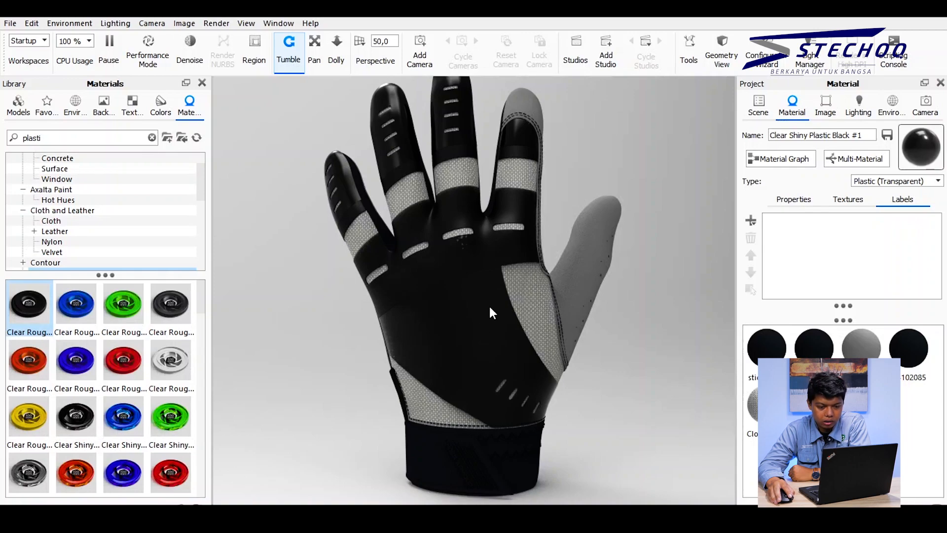
Step: Change the diffuse colour of the glove's back panel material, Clear Shiny Plastic Black #1, to the muted blue #5A5995
left_click(758, 102)
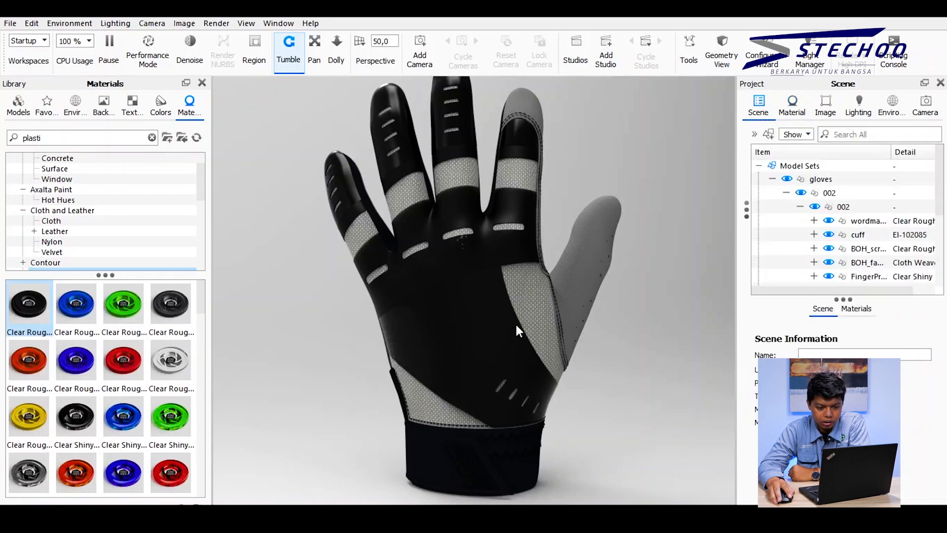
left_click(478, 333)
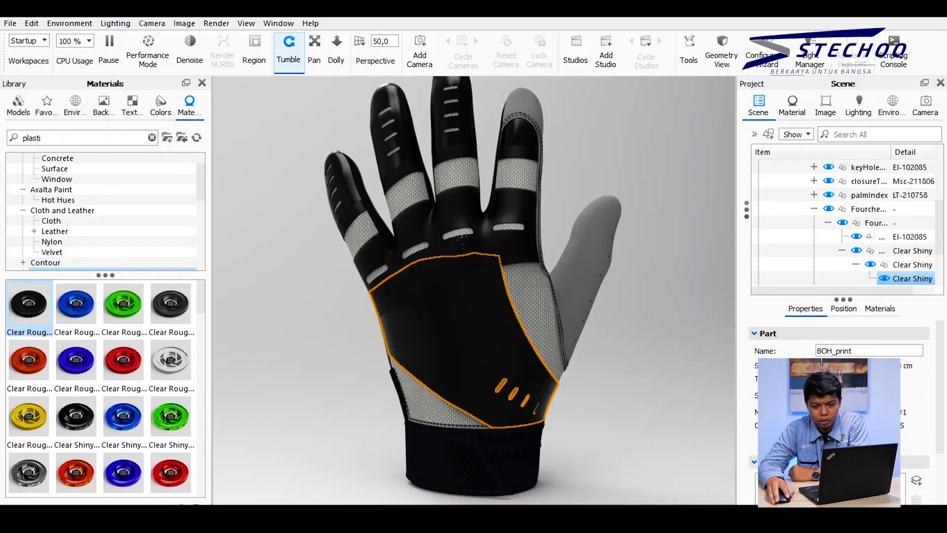
double_click(478, 333)
left_click(913, 219)
left_click(875, 298)
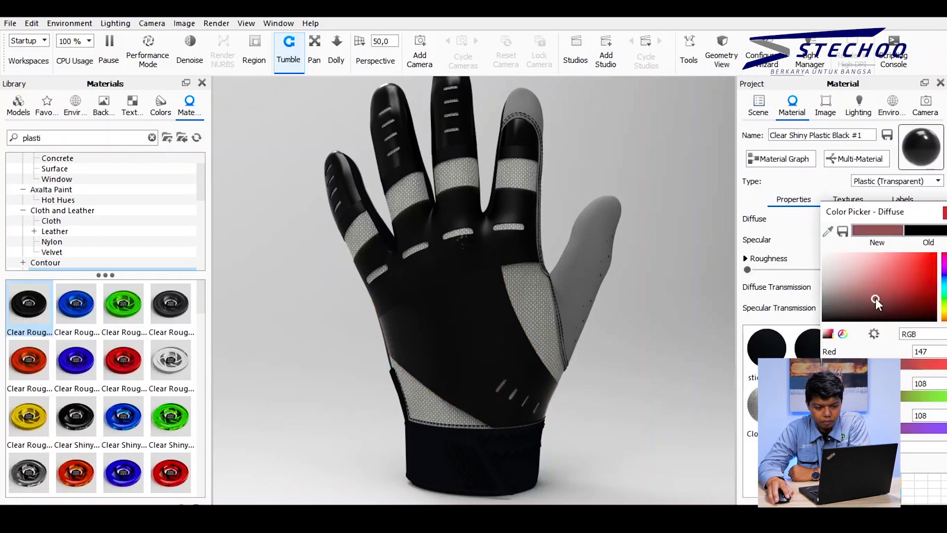
left_click(847, 281)
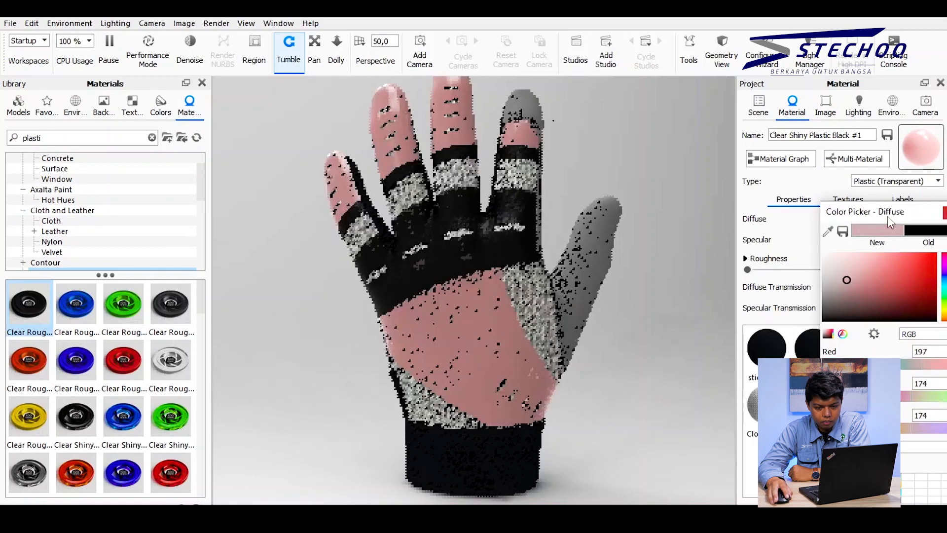
left_click_drag(887, 216, 748, 217)
left_click(811, 276)
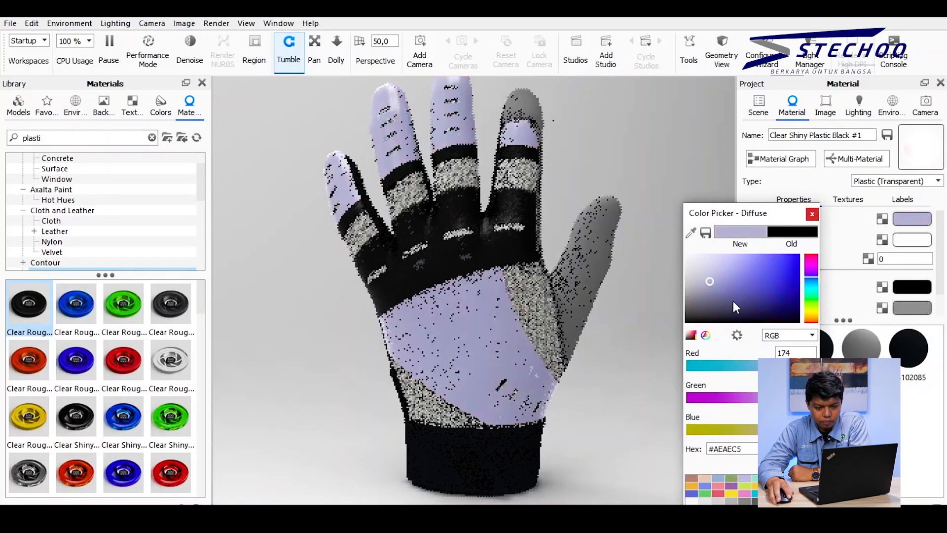
left_click(746, 290)
left_click(767, 312)
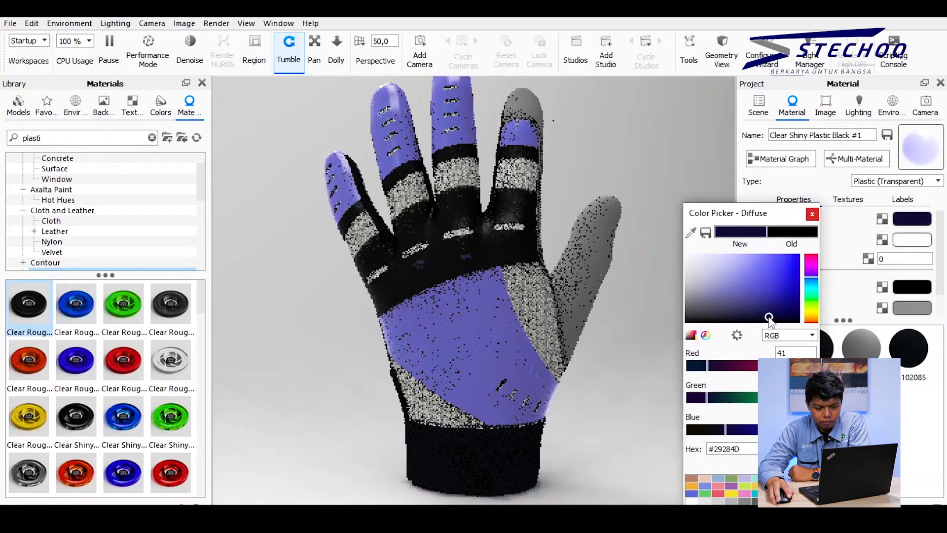
left_click(760, 299)
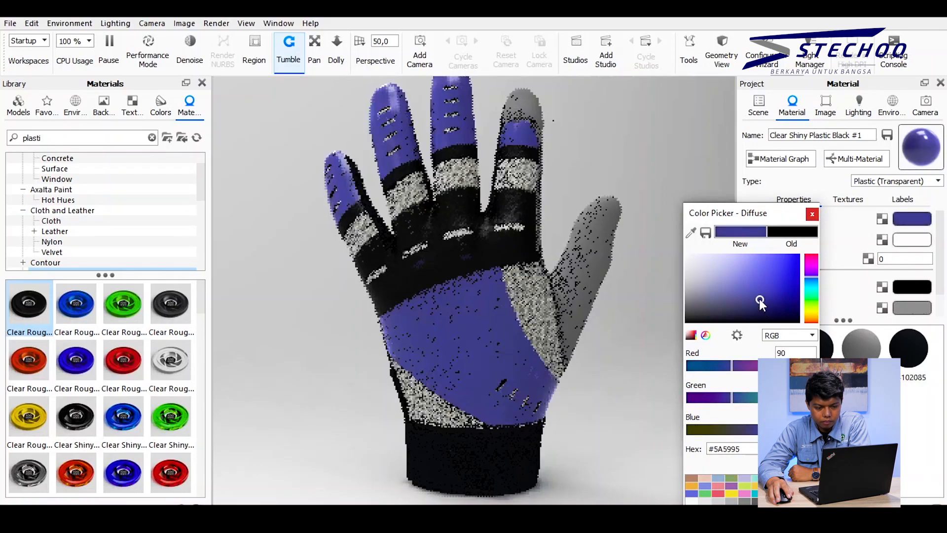
left_click_drag(772, 217, 771, 178)
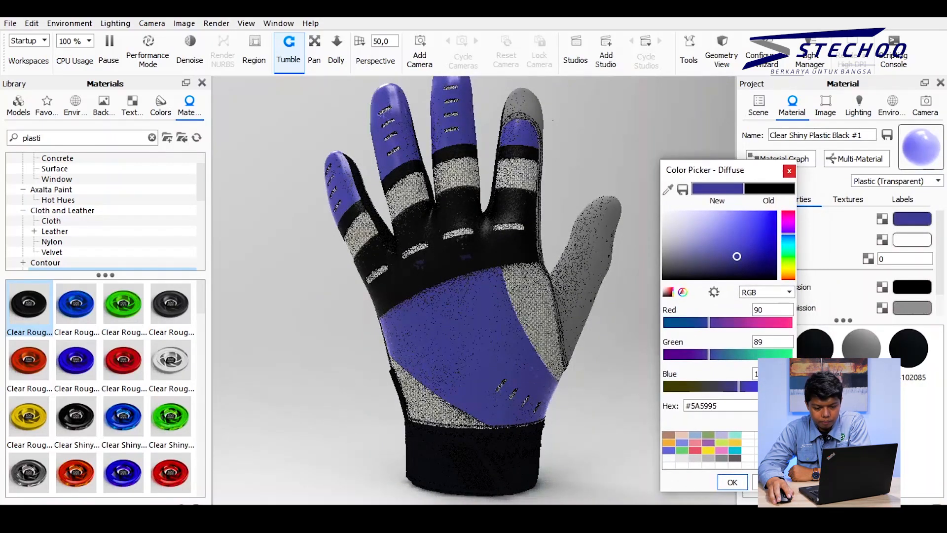
left_click(735, 490)
Step: Add a texture label to the material using the large_thumbnail image from the keyShot folder on the DATA (D:) drive
left_click(902, 199)
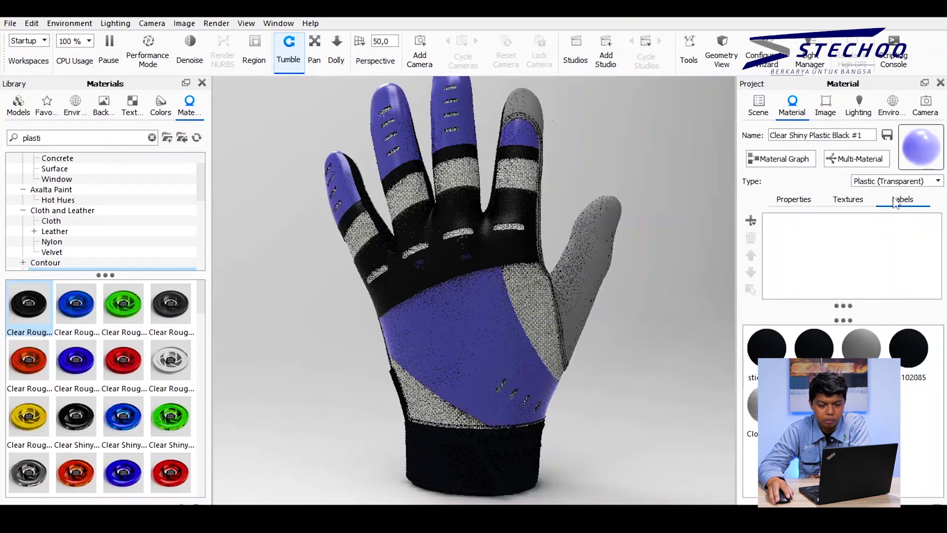
left_click(751, 220)
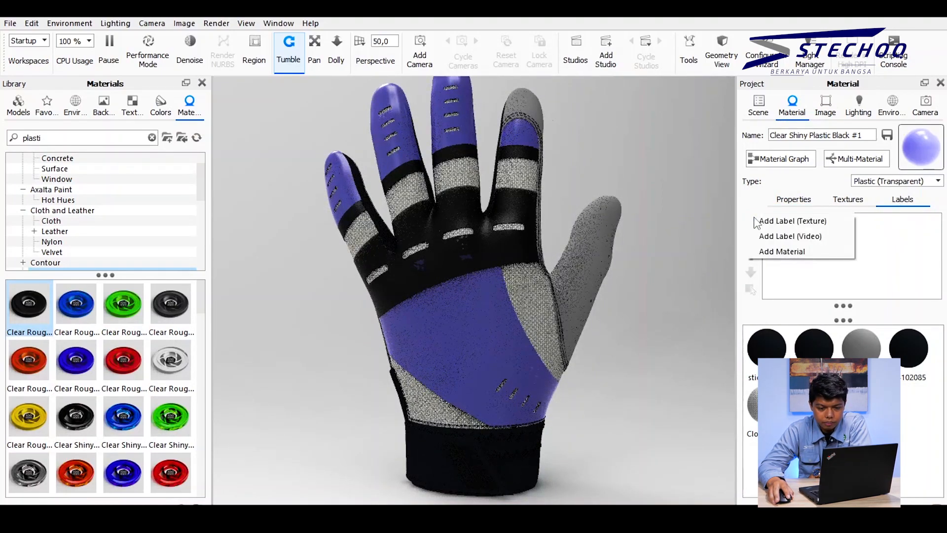
left_click(821, 226)
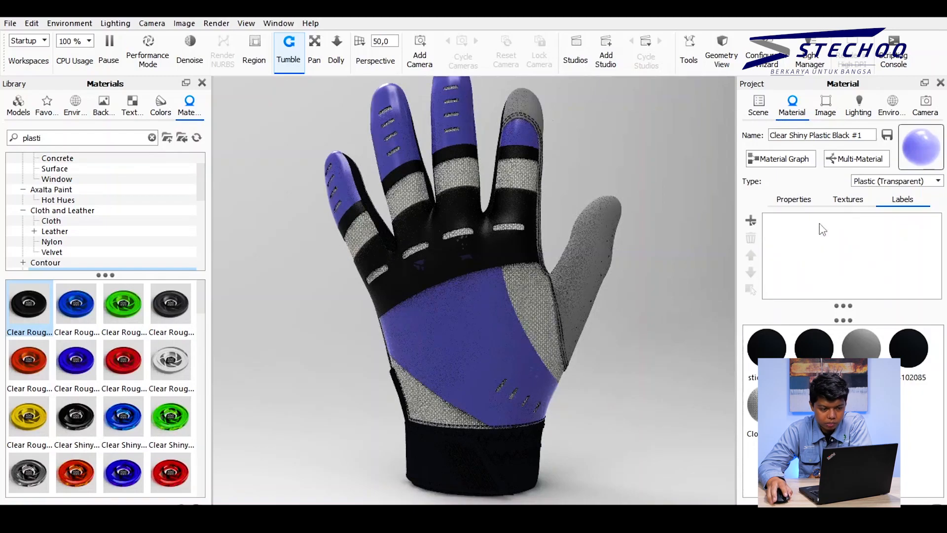
scroll(59, 222, "down", 5)
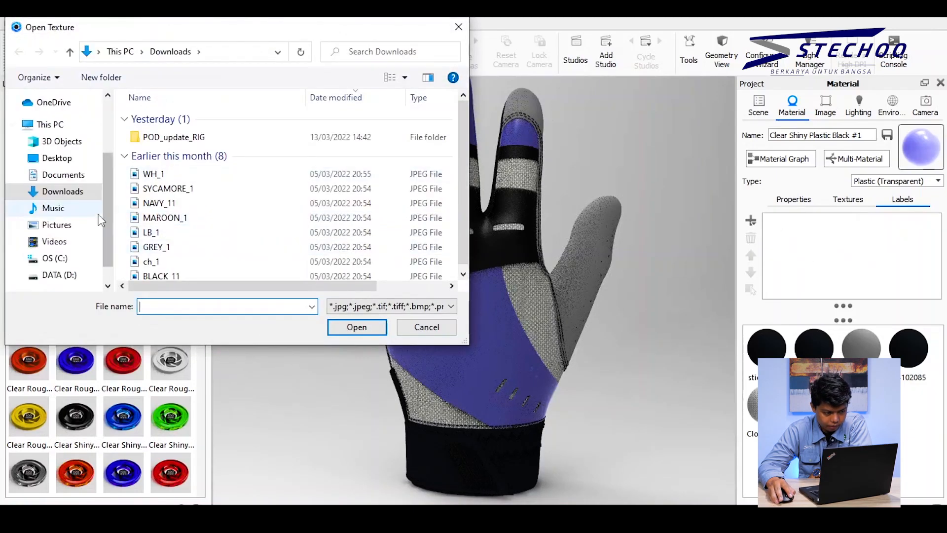
left_click(64, 240)
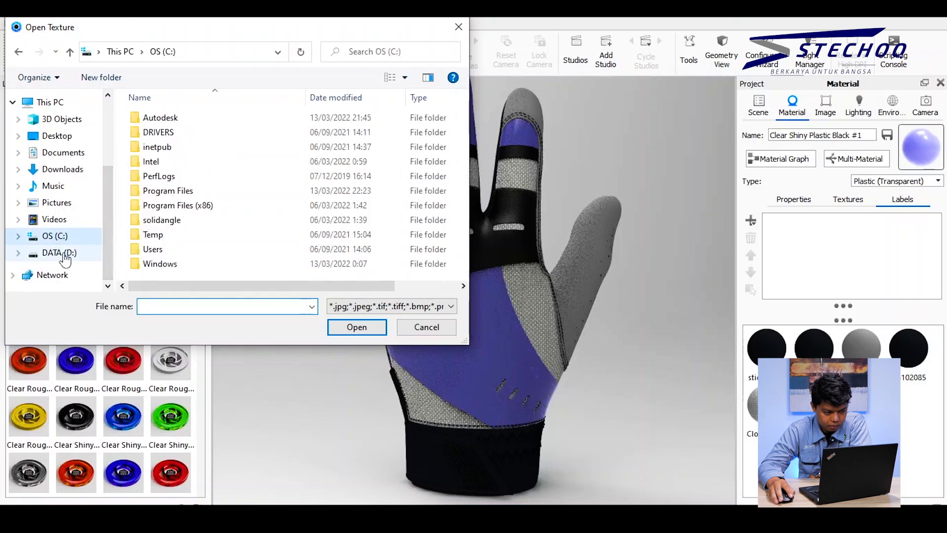
left_click(65, 254)
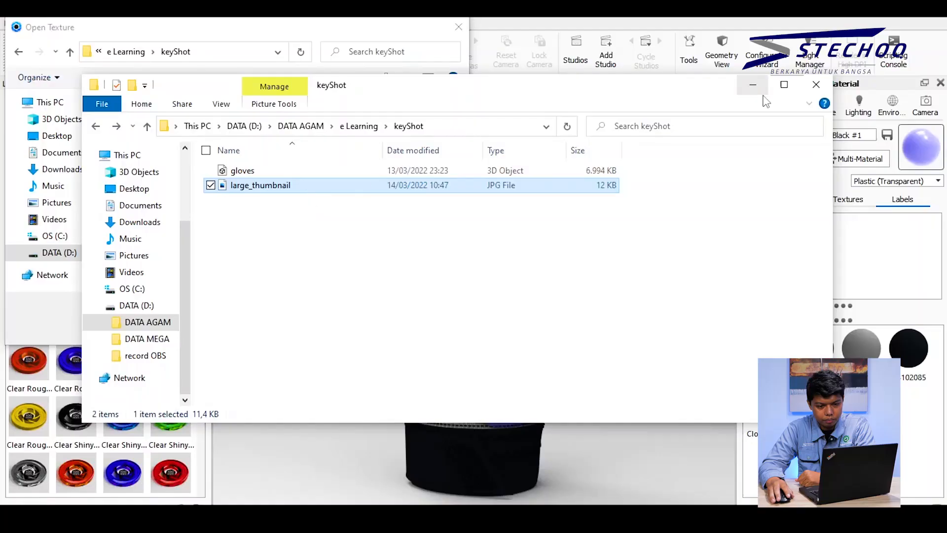
left_click(753, 85)
left_click(213, 118)
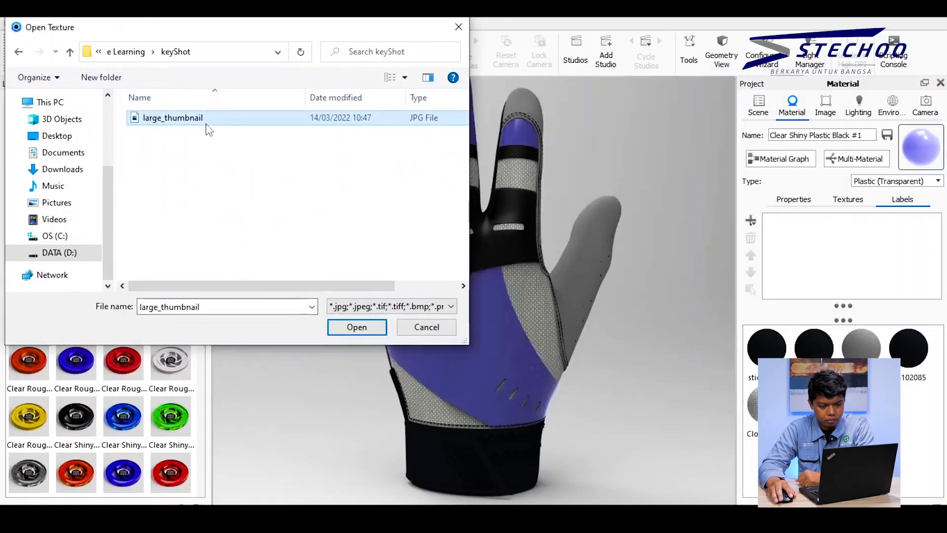
double_click(206, 123)
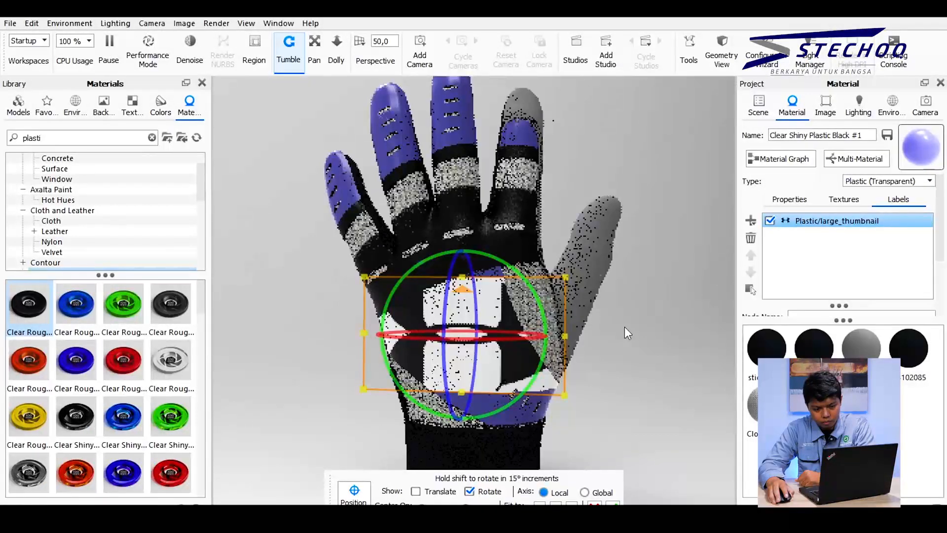
Step: Rotate the logo label diagonally on the back of the glove and scale it down
left_click_drag(513, 274, 532, 325)
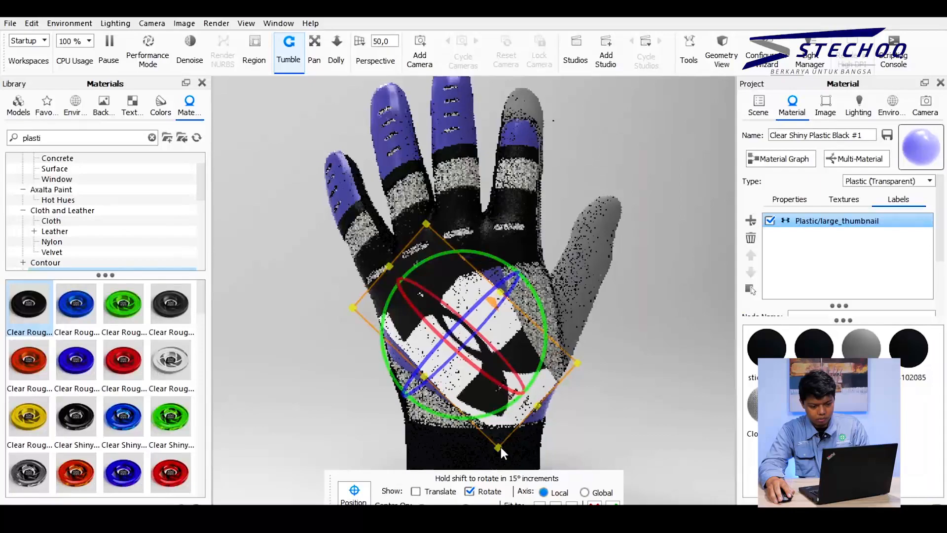
left_click_drag(501, 447, 467, 355)
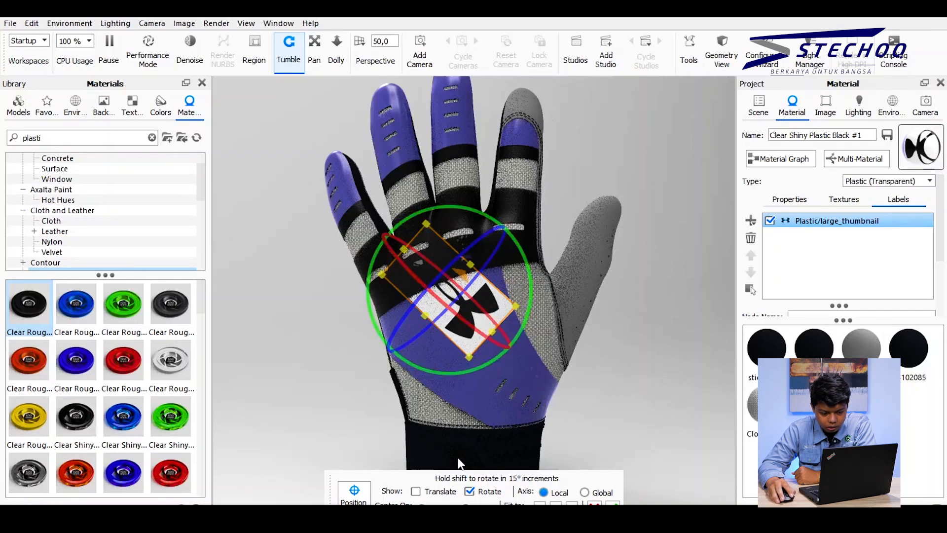
Step: Turn on translation instead of rotation and move the logo label down toward the middle of the blue back panel
left_click(415, 491)
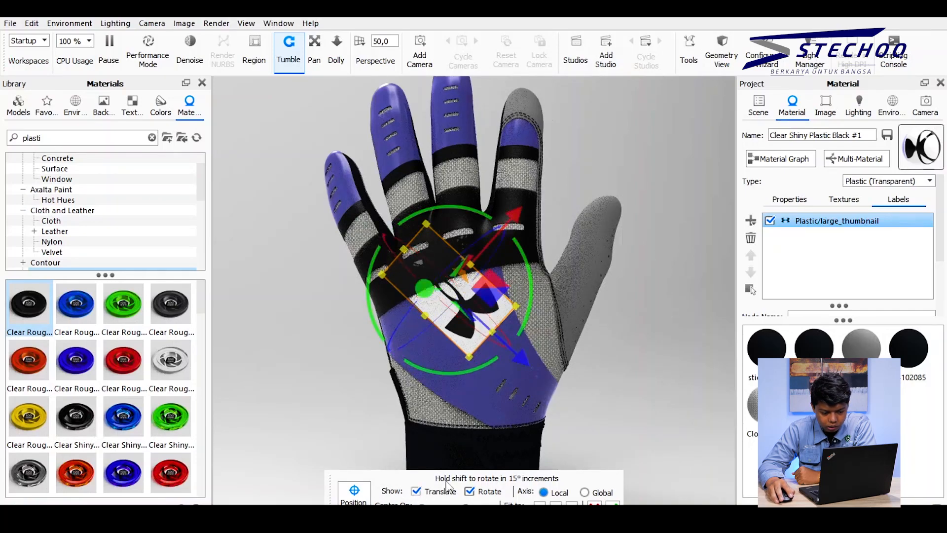
left_click(470, 492)
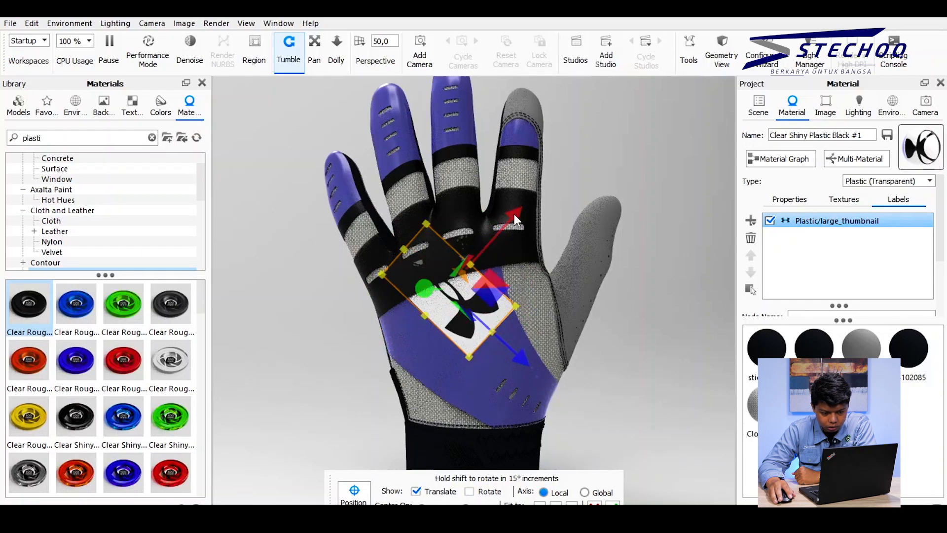
left_click_drag(514, 214, 505, 230)
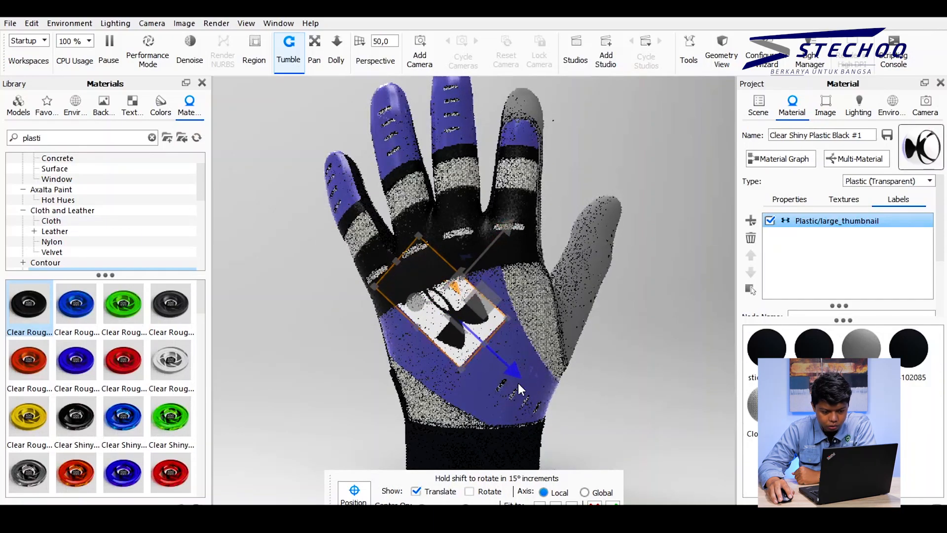
left_click_drag(518, 383, 523, 392)
left_click_drag(522, 243, 517, 252)
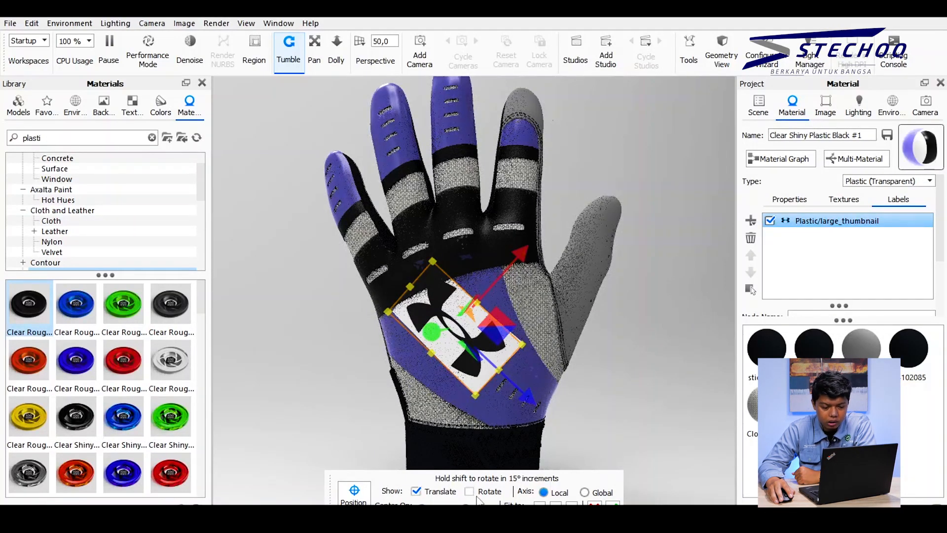
scroll(460, 349, "down", 2)
scroll(506, 255, "up", 2)
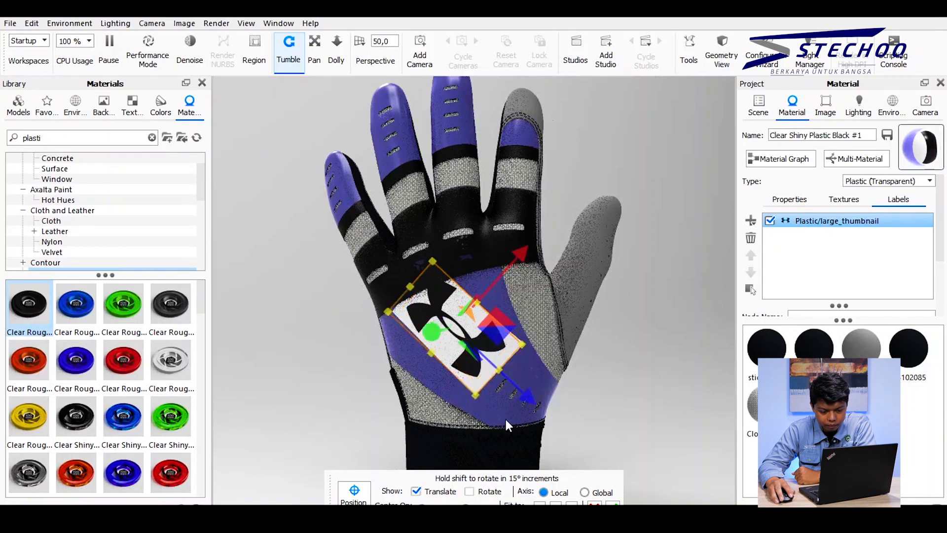
Step: Shrink the logo label a little further and shift it down so it sits within the blue panel
left_click(416, 491)
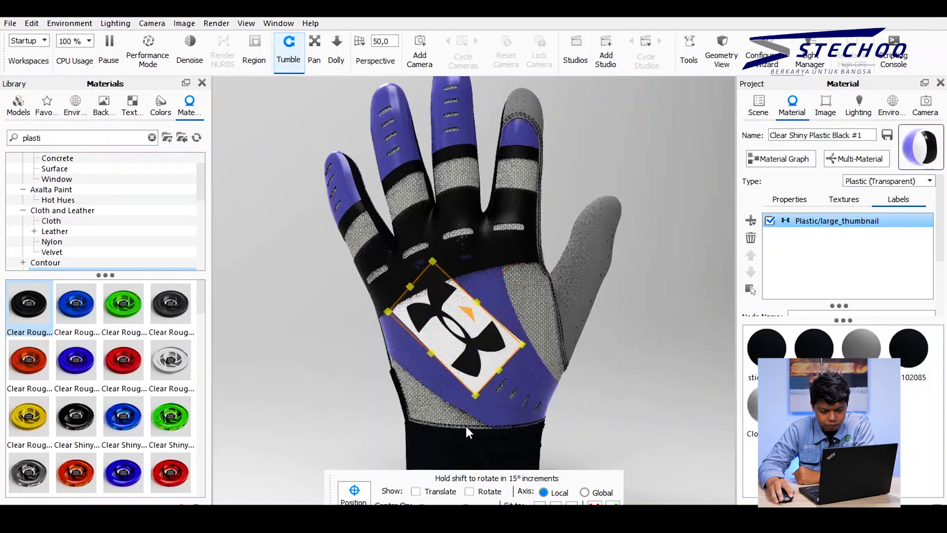
left_click_drag(475, 394, 472, 372)
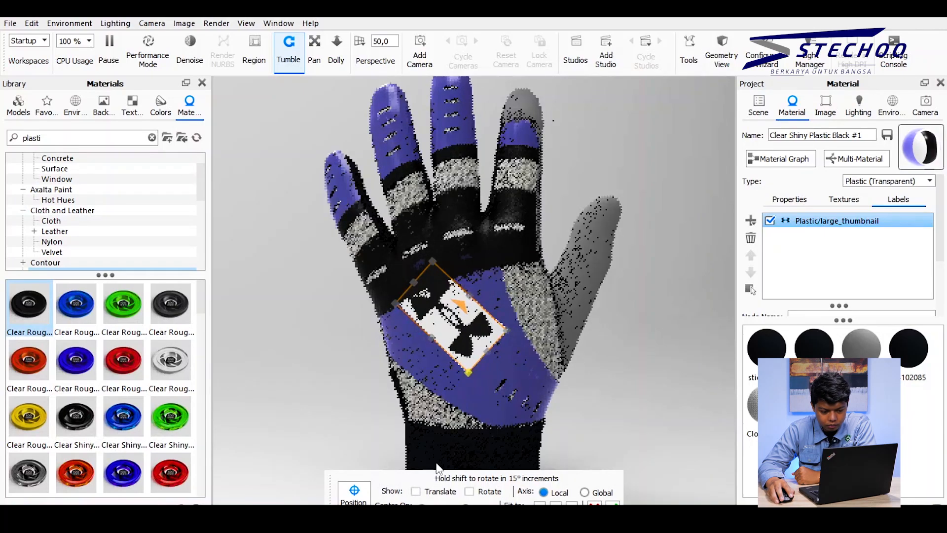
left_click(444, 491)
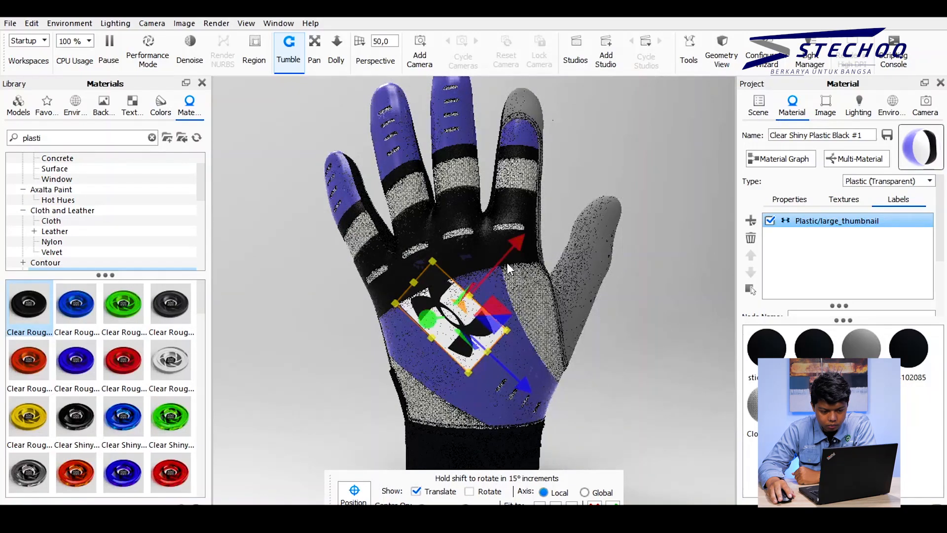
left_click_drag(495, 311, 498, 333)
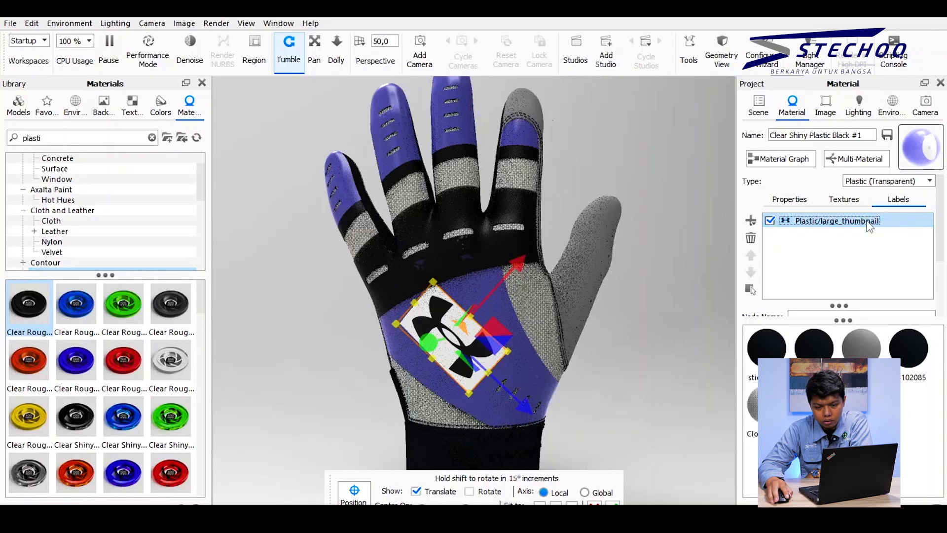
Step: Open the material graph and pull the overlapping large_thumbnail texture map, Plastic label and main Material nodes apart
left_click(780, 159)
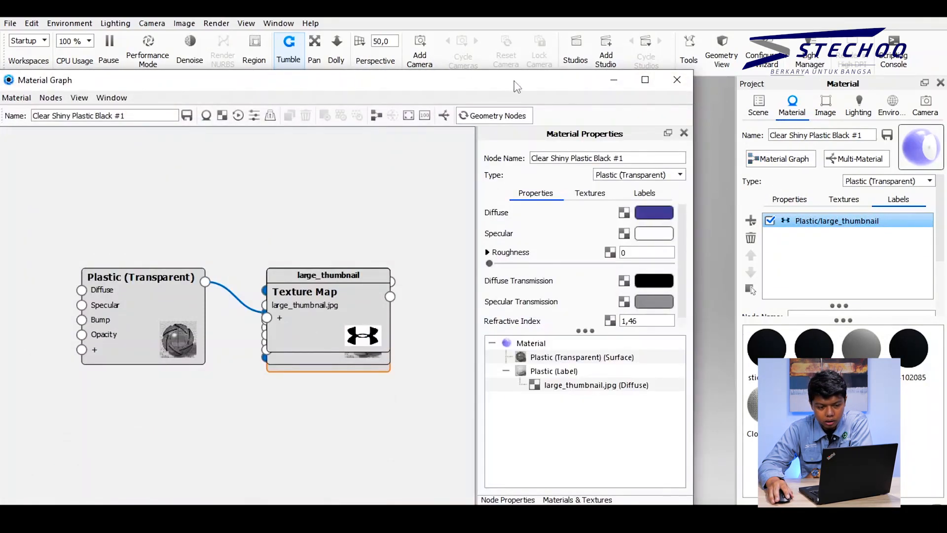
left_click_drag(514, 80, 615, 21)
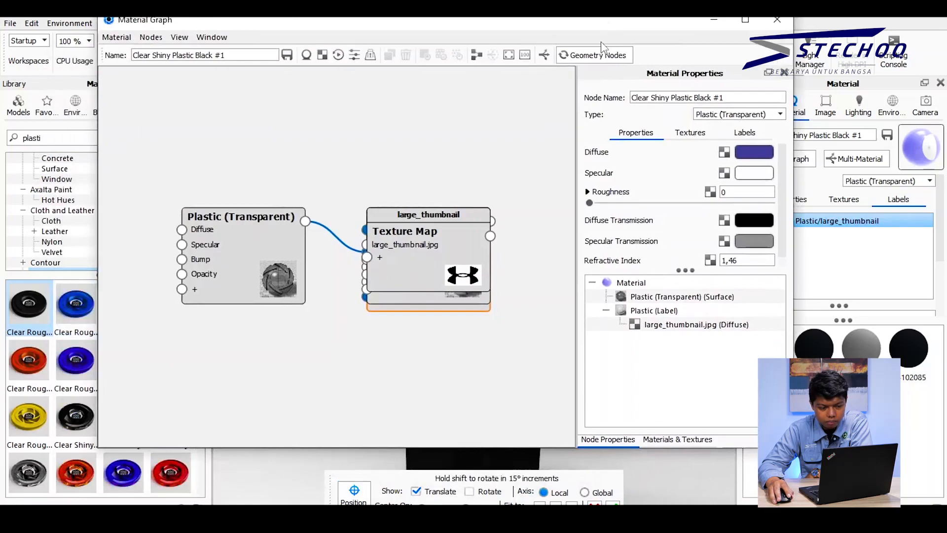
left_click_drag(429, 230, 260, 382)
left_click_drag(403, 262, 449, 170)
left_click_drag(407, 263, 539, 249)
left_click_drag(454, 190, 401, 279)
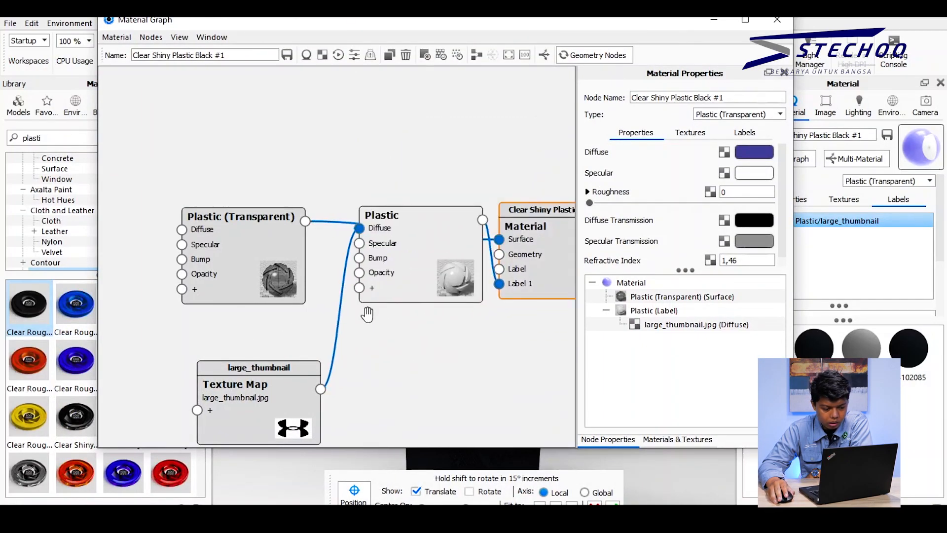
Step: Arrange the graph nodes so the texture map and Plastic label form a chain below the Plastic (Transparent) surface node
scroll(347, 386, "down", 1)
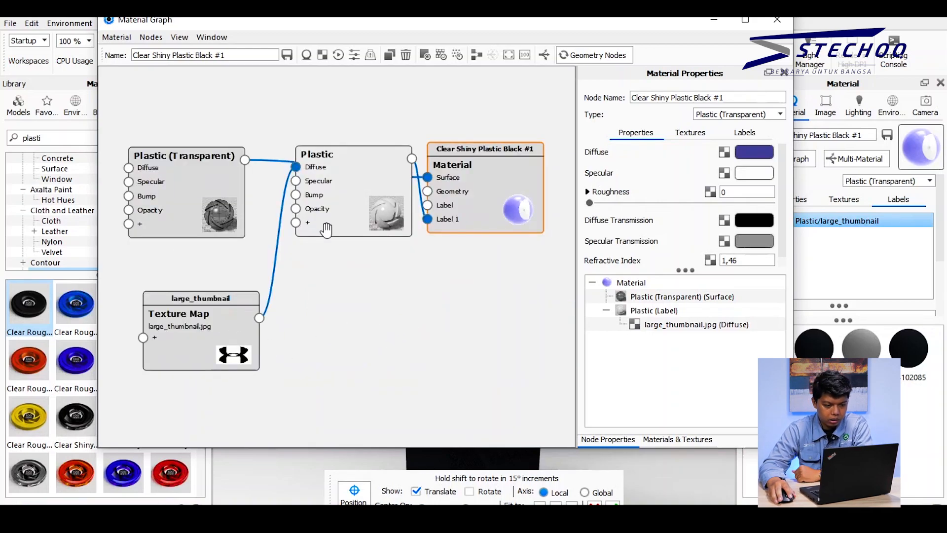
left_click_drag(332, 229, 339, 322)
left_click_drag(496, 213, 522, 209)
left_click_drag(359, 297, 340, 309)
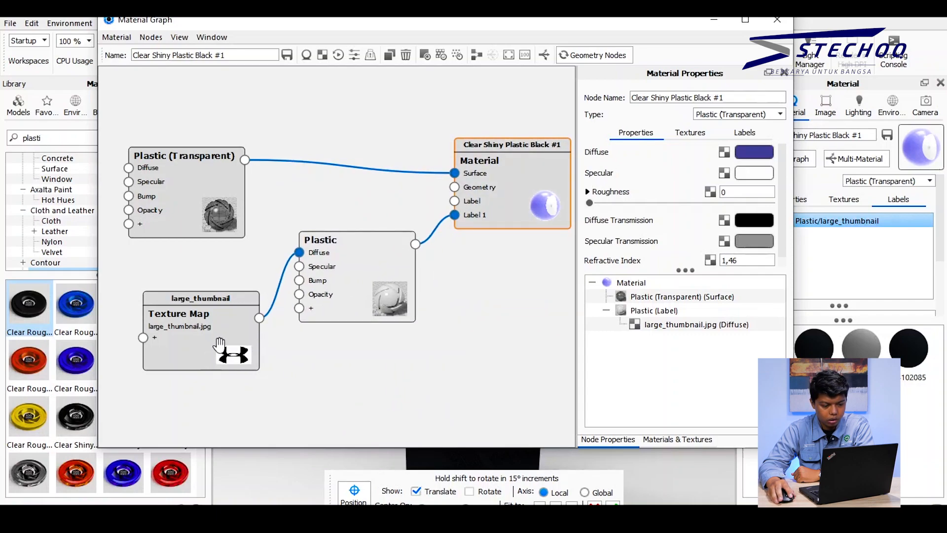
left_click_drag(220, 342, 205, 345)
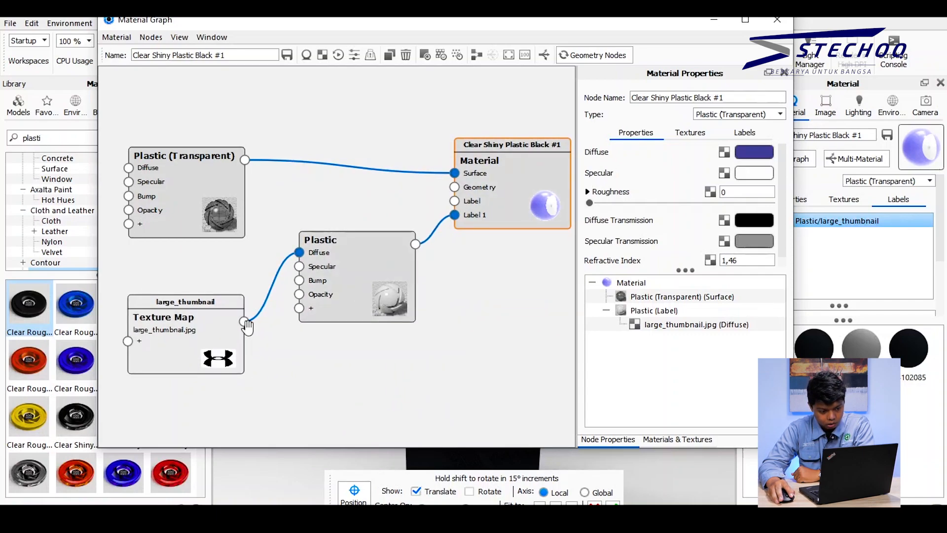
left_click_drag(179, 325, 182, 317)
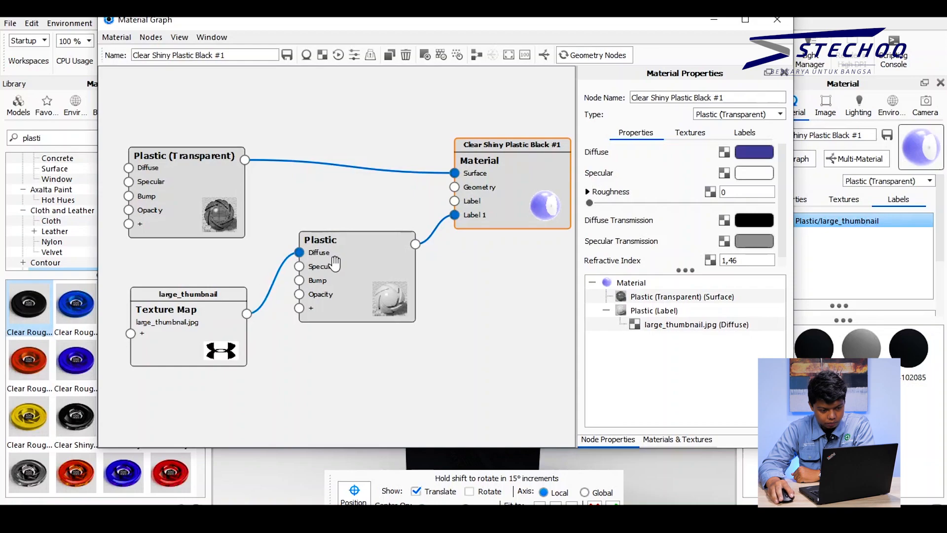
left_click_drag(355, 301, 362, 297)
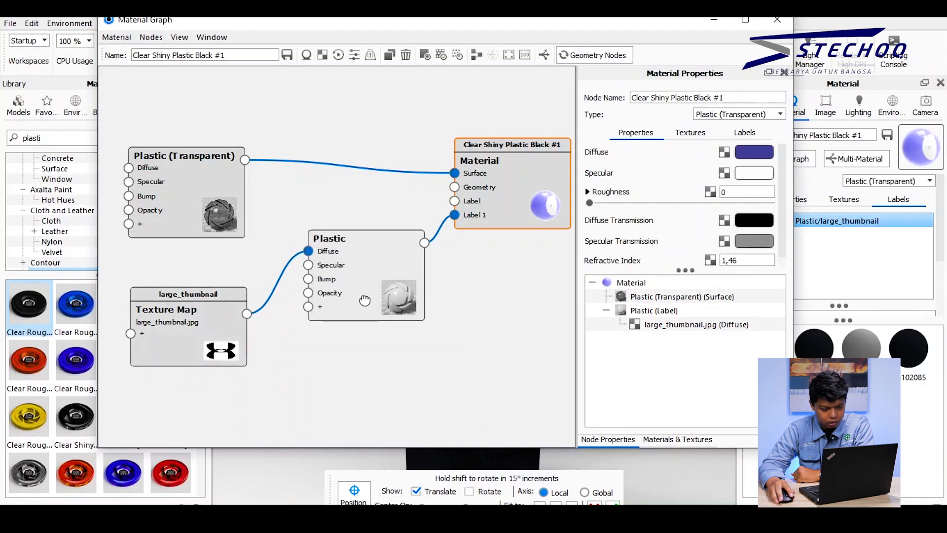
Step: Duplicate the large_thumbnail texture map node and connect the copy to the Opacity input of the Plastic label
left_click_drag(224, 336, 217, 325)
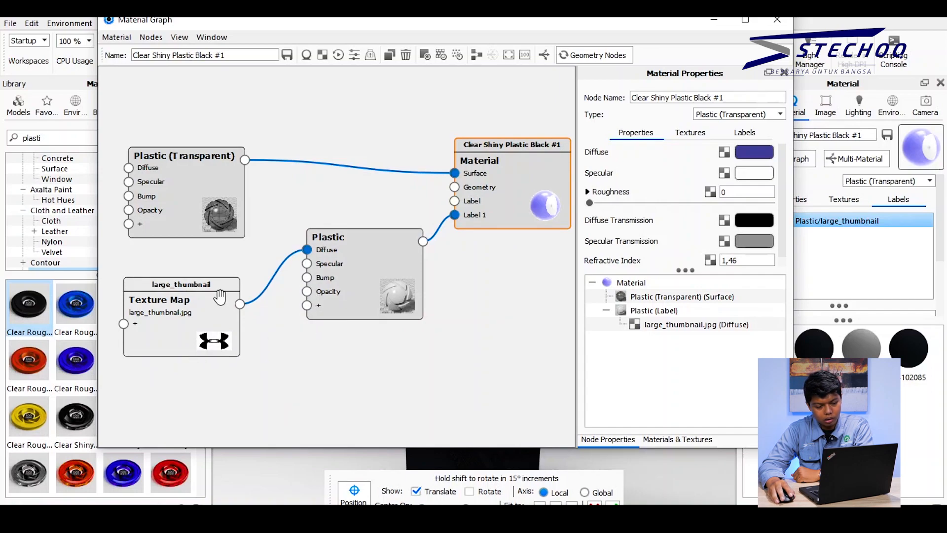
right_click(211, 307)
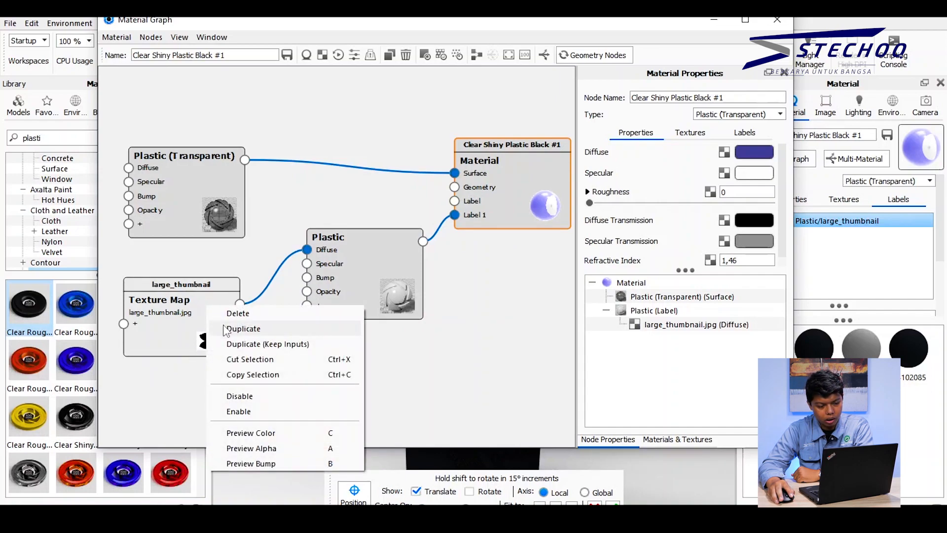
left_click(236, 328)
left_click_drag(190, 313, 197, 294)
left_click_drag(213, 367, 307, 296)
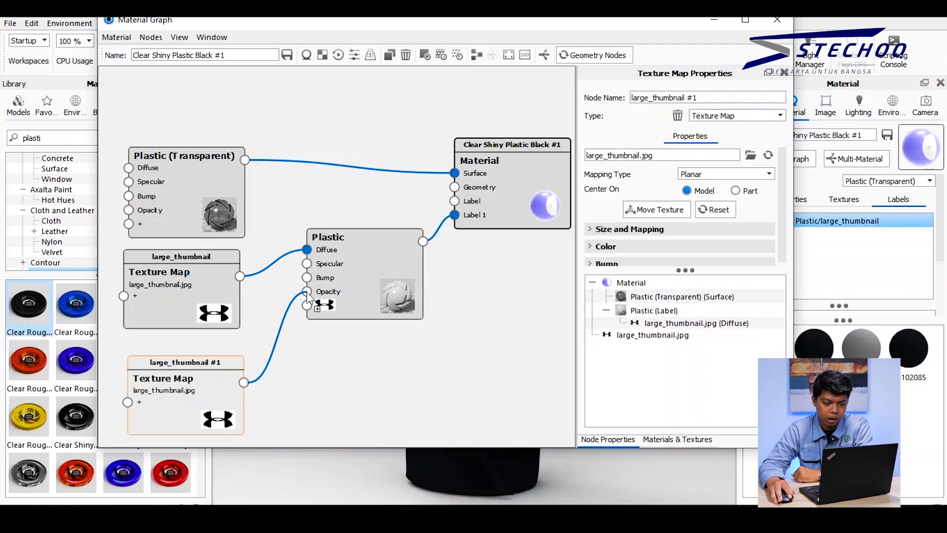
left_click_drag(308, 296, 307, 291)
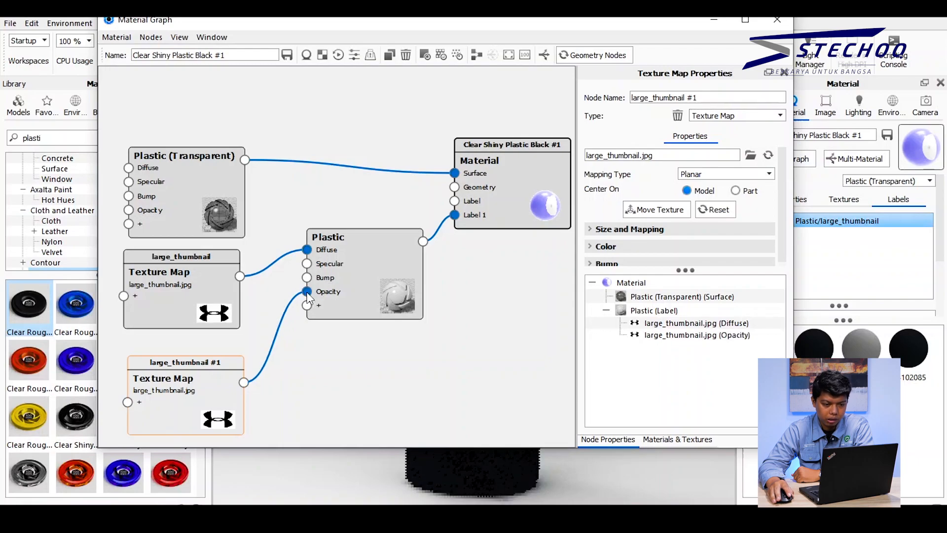
Step: Move the material graph window off the glove and space the duplicated texture map and Plastic label nodes farther apart
left_click_drag(438, 19, 785, 33)
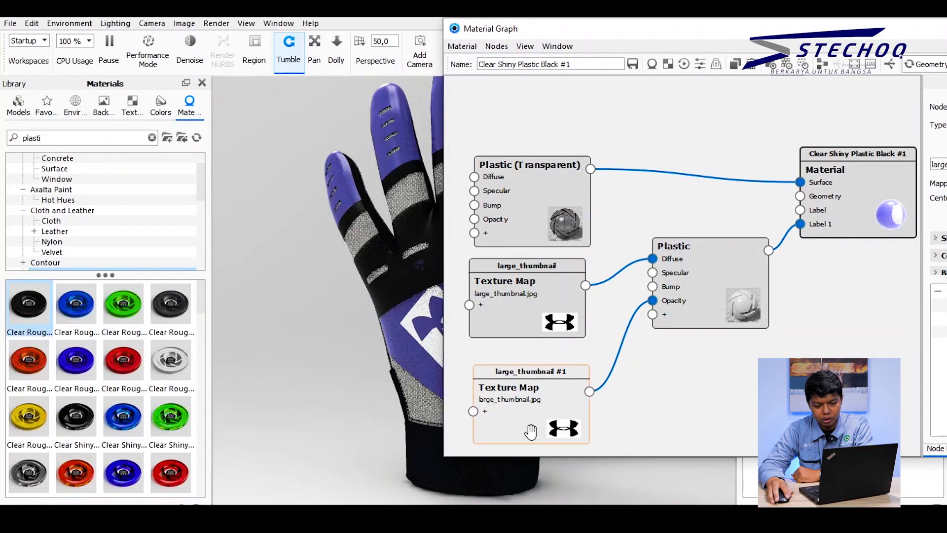
left_click_drag(559, 427, 549, 422)
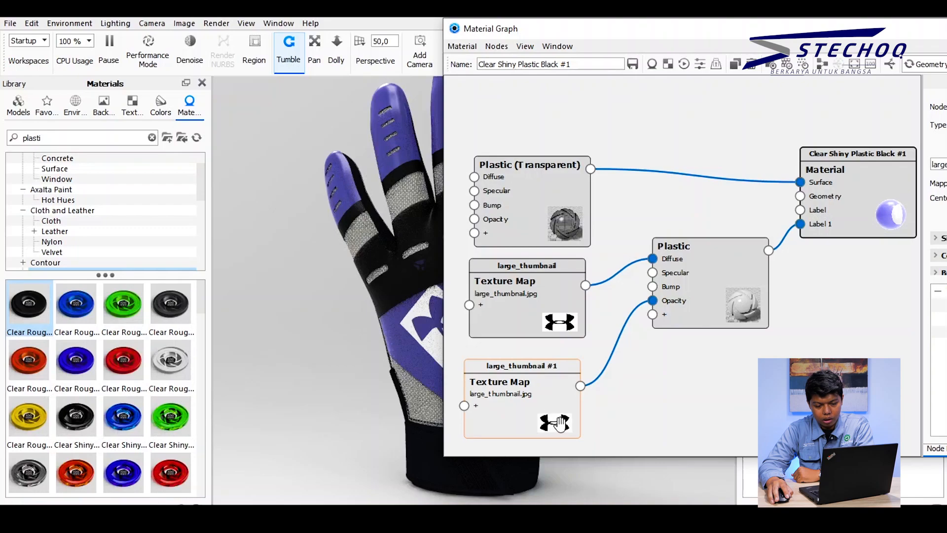
left_click_drag(553, 421, 547, 415)
left_click_drag(678, 305, 721, 324)
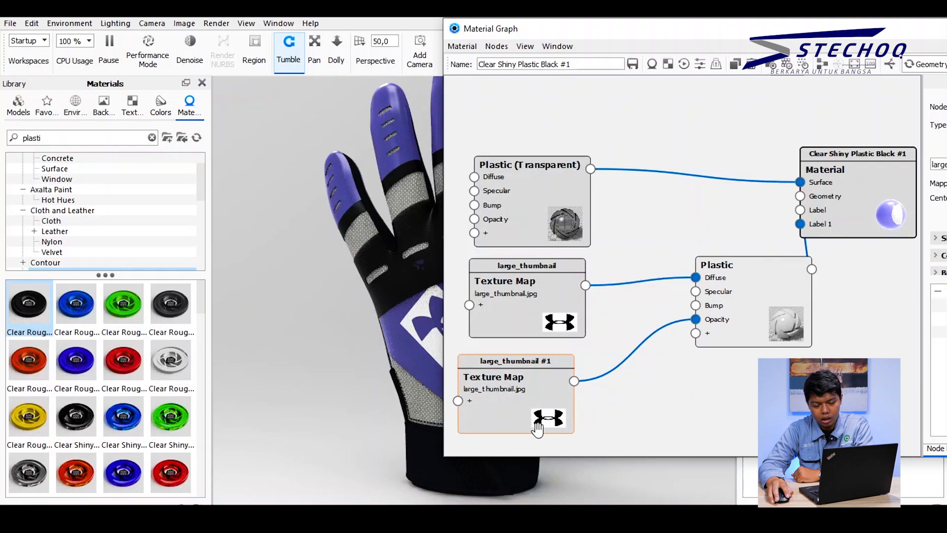
Step: Add a Color Invert utility node and wire it between the duplicated texture map and the Plastic label's Opacity input
right_click(687, 387)
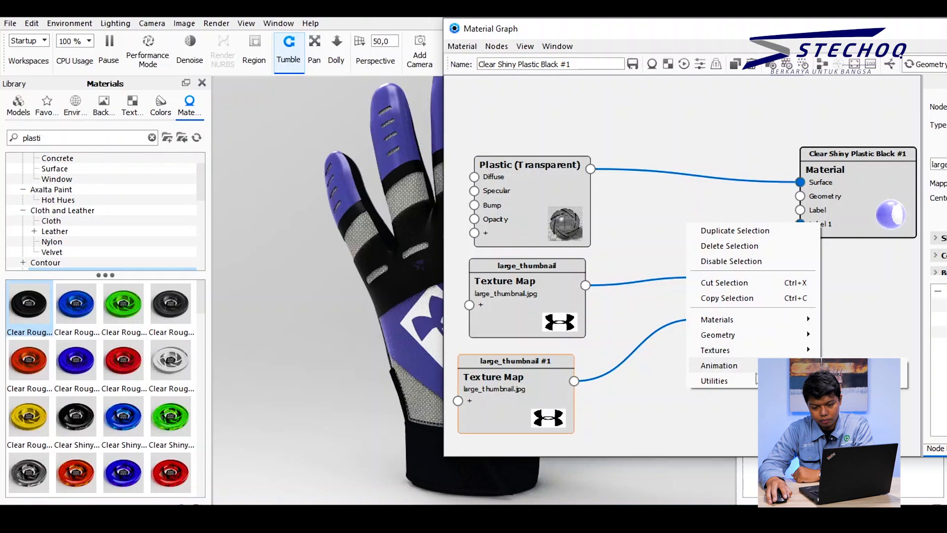
mouse_move(750, 383)
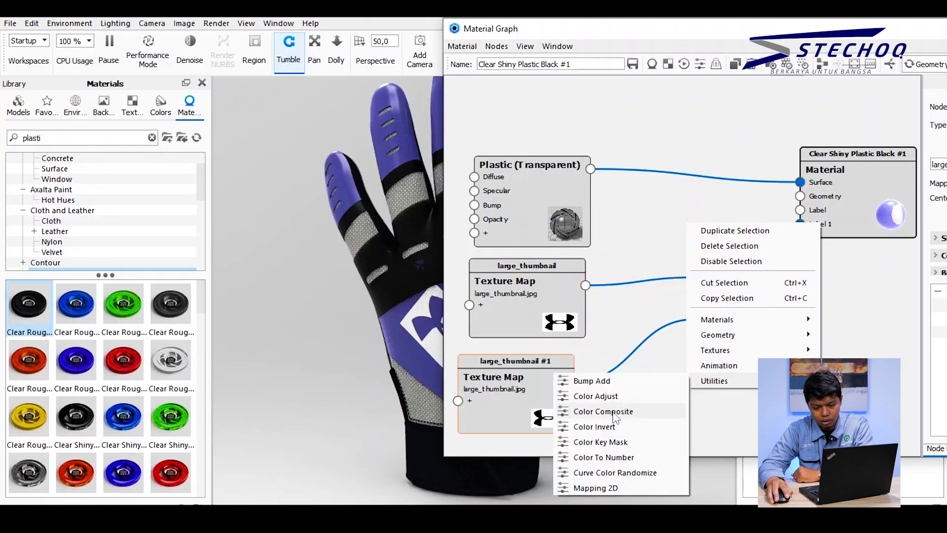
left_click(606, 428)
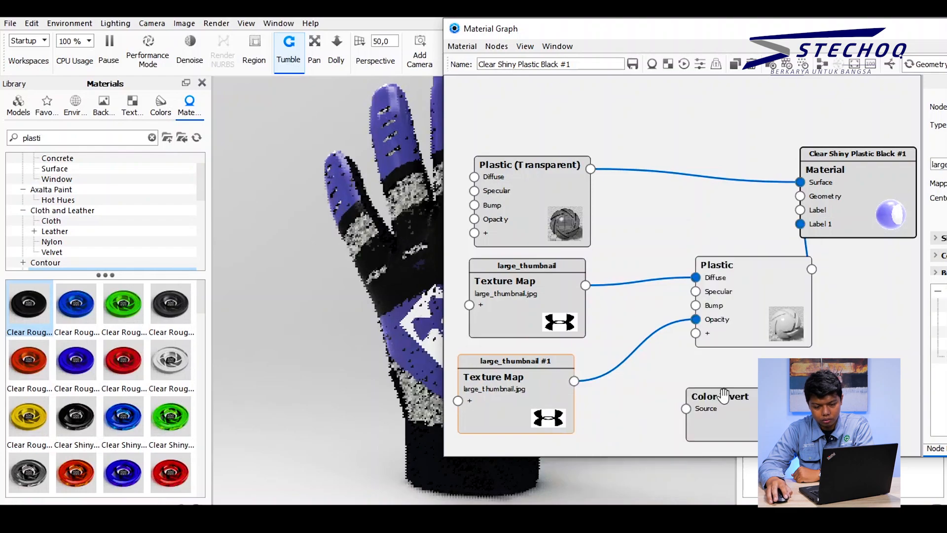
left_click_drag(710, 397, 606, 404)
left_click_drag(722, 397, 696, 320)
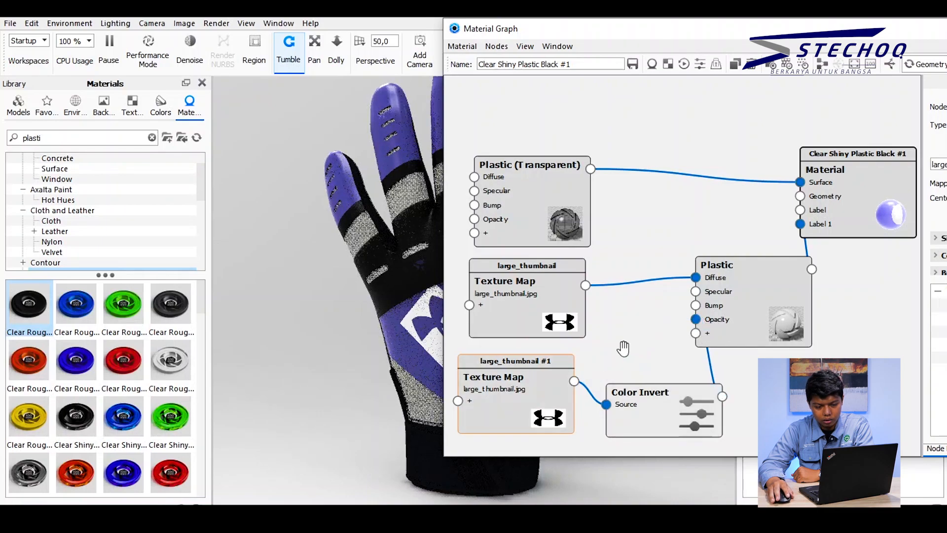
Step: Move the material graph aside to check the logo on the glove's back panel and minimize the graph window
left_click_drag(594, 40, 698, 45)
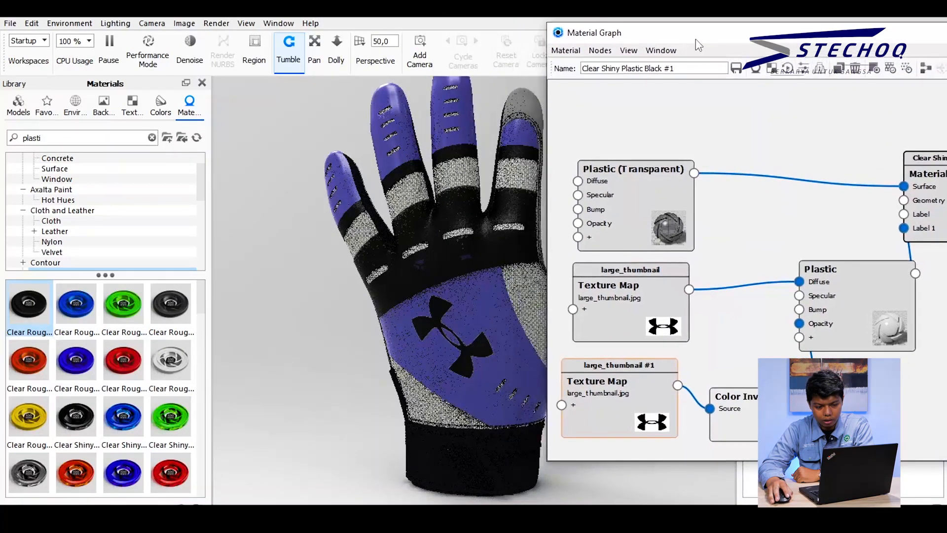
left_click_drag(827, 55, 522, 70)
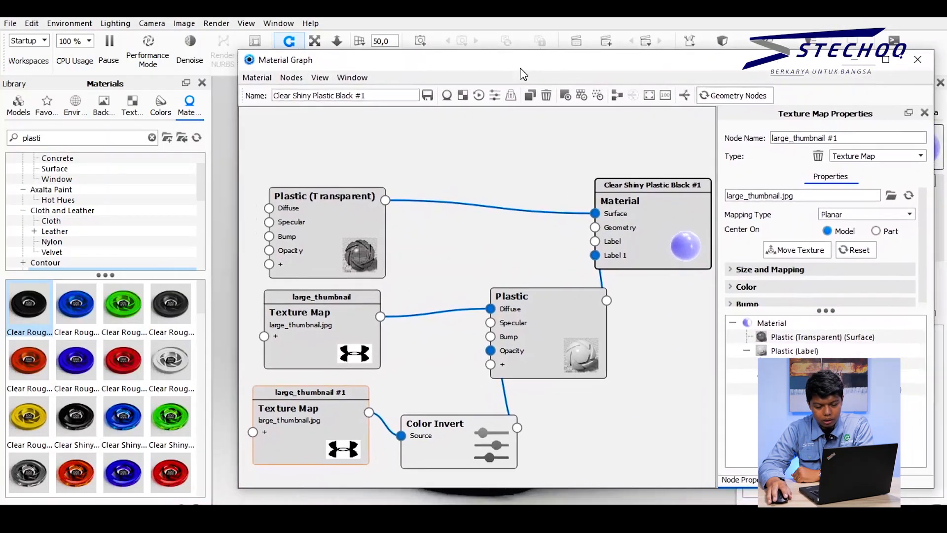
left_click(855, 62)
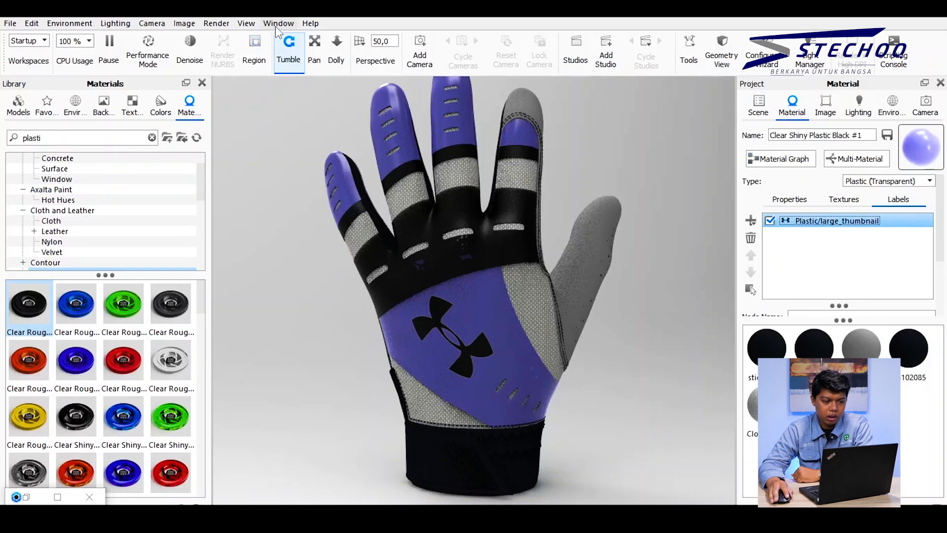
Step: Open the Render settings dialog and reposition it higher so the whole output page fits on screen
left_click(216, 23)
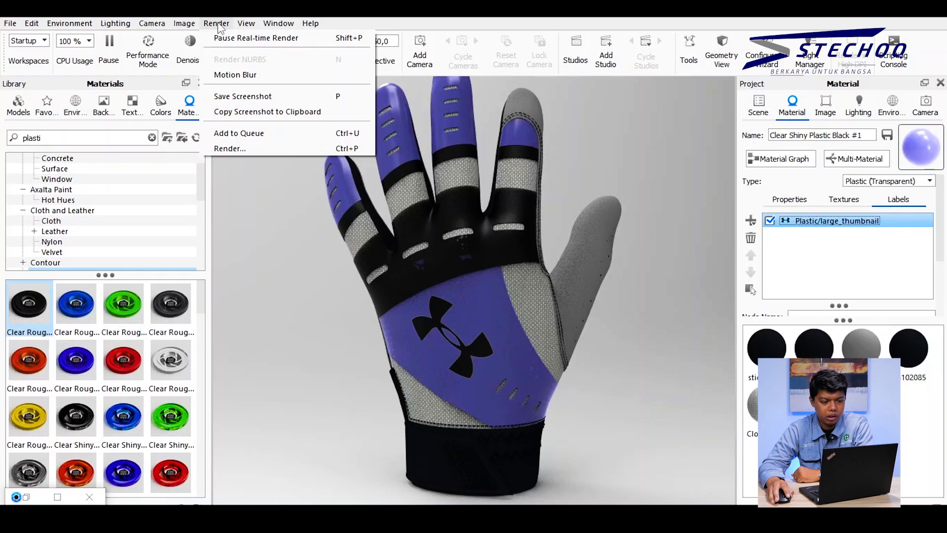
left_click(230, 148)
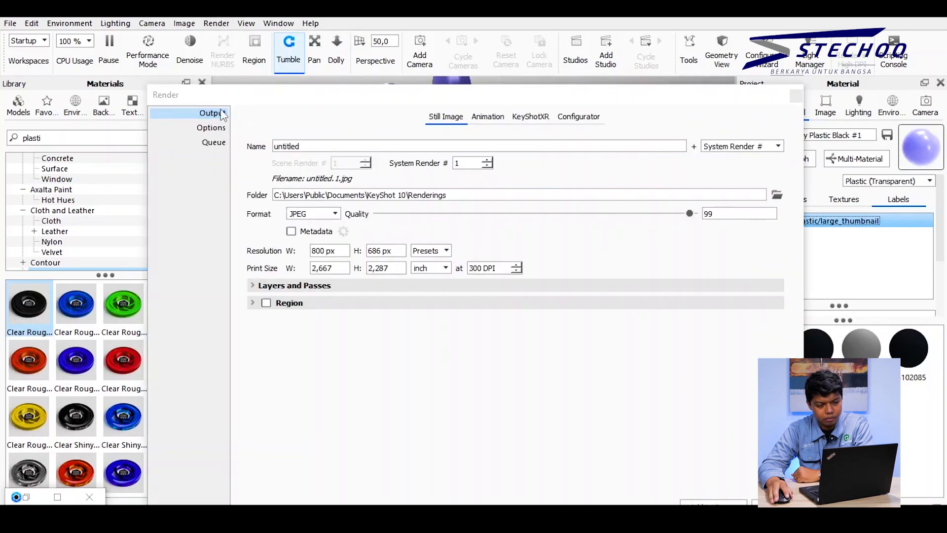
left_click_drag(256, 99, 346, 42)
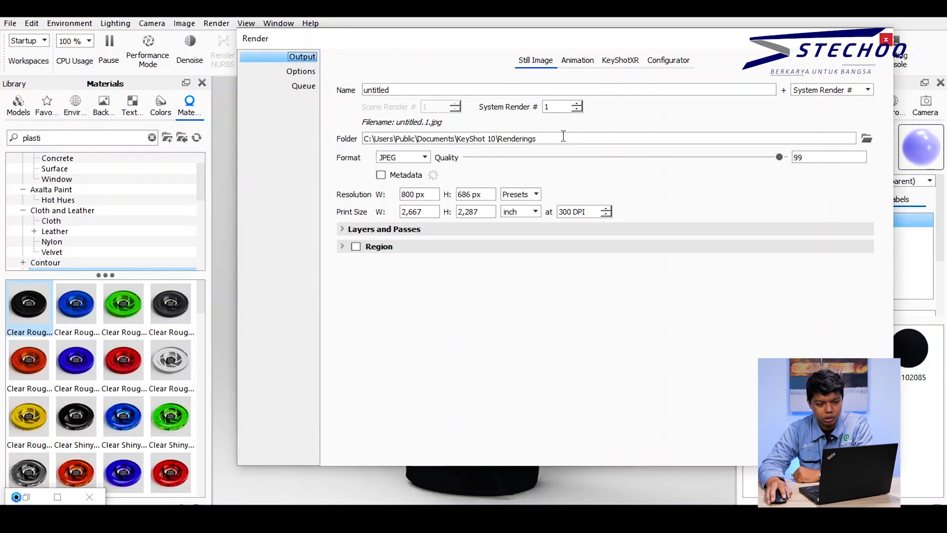
Step: Review the still image output settings: file name, format list, Layers and Passes, and Region options
left_click(402, 90)
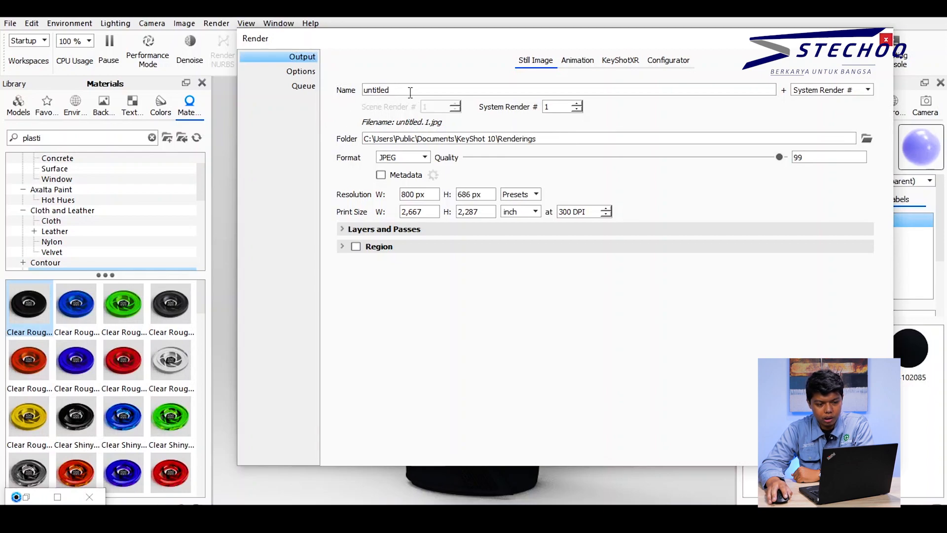
left_click(426, 158)
left_click(427, 162)
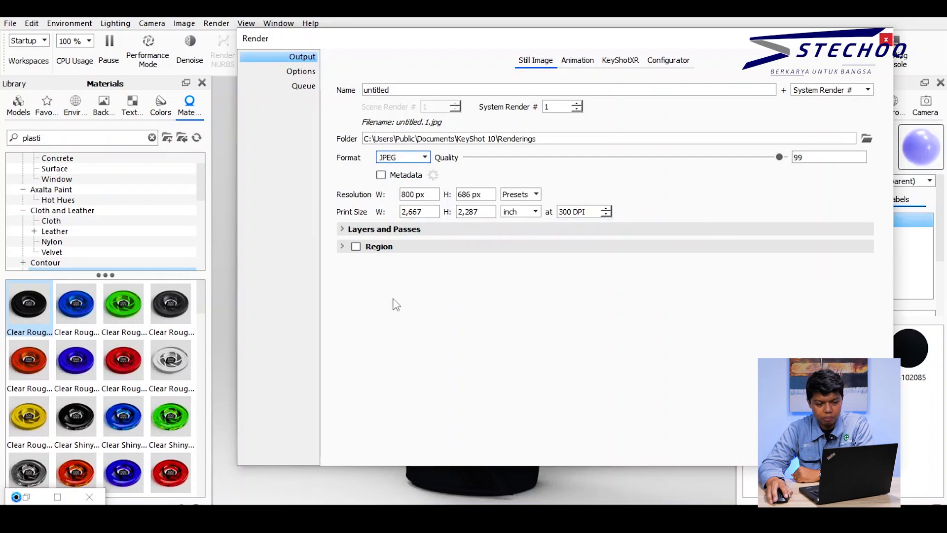
left_click(342, 229)
left_click(342, 229)
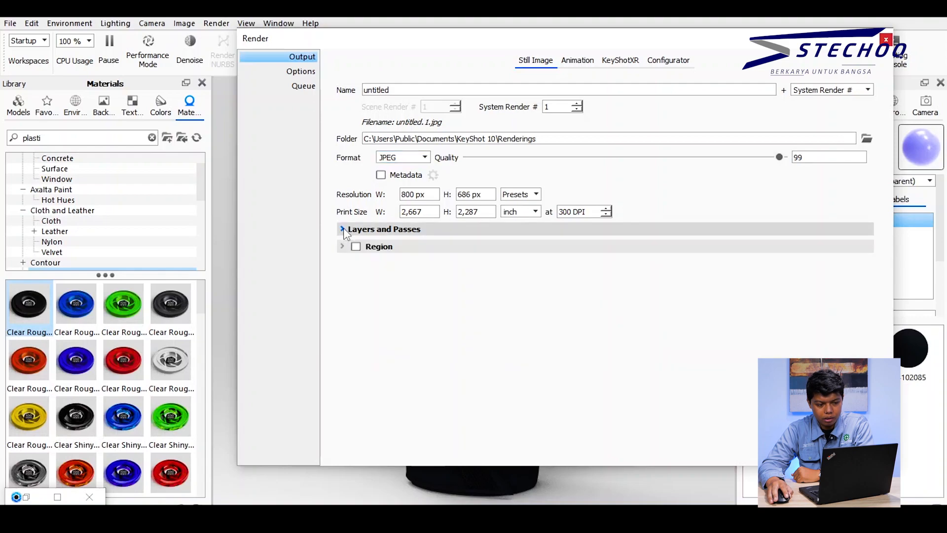
left_click(343, 247)
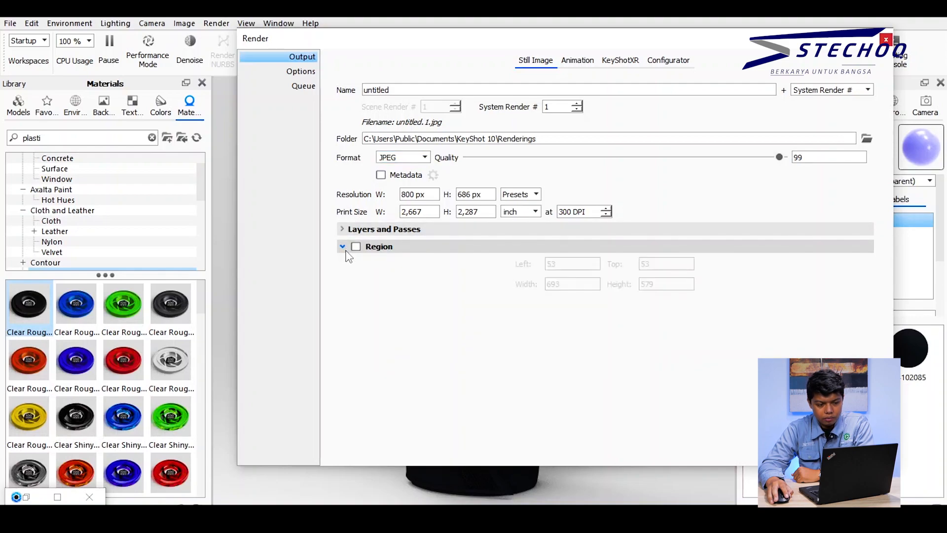